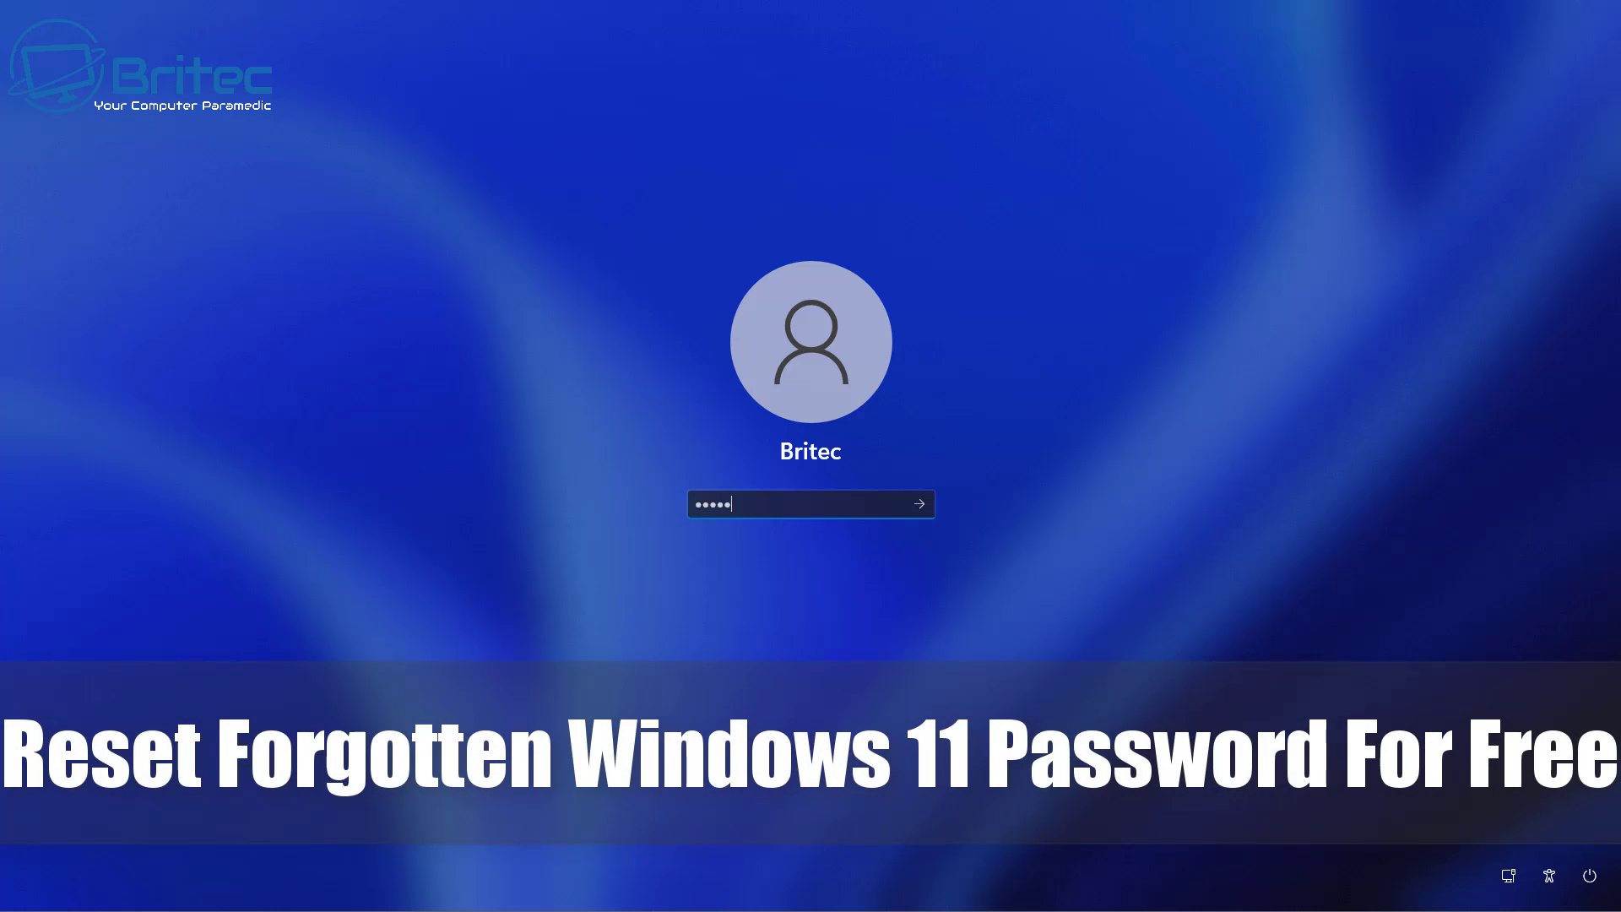
- Try signing in with guessed passwords, including 12345678, and see them rejected as incorrect
{"action": "key", "text": "Return"}
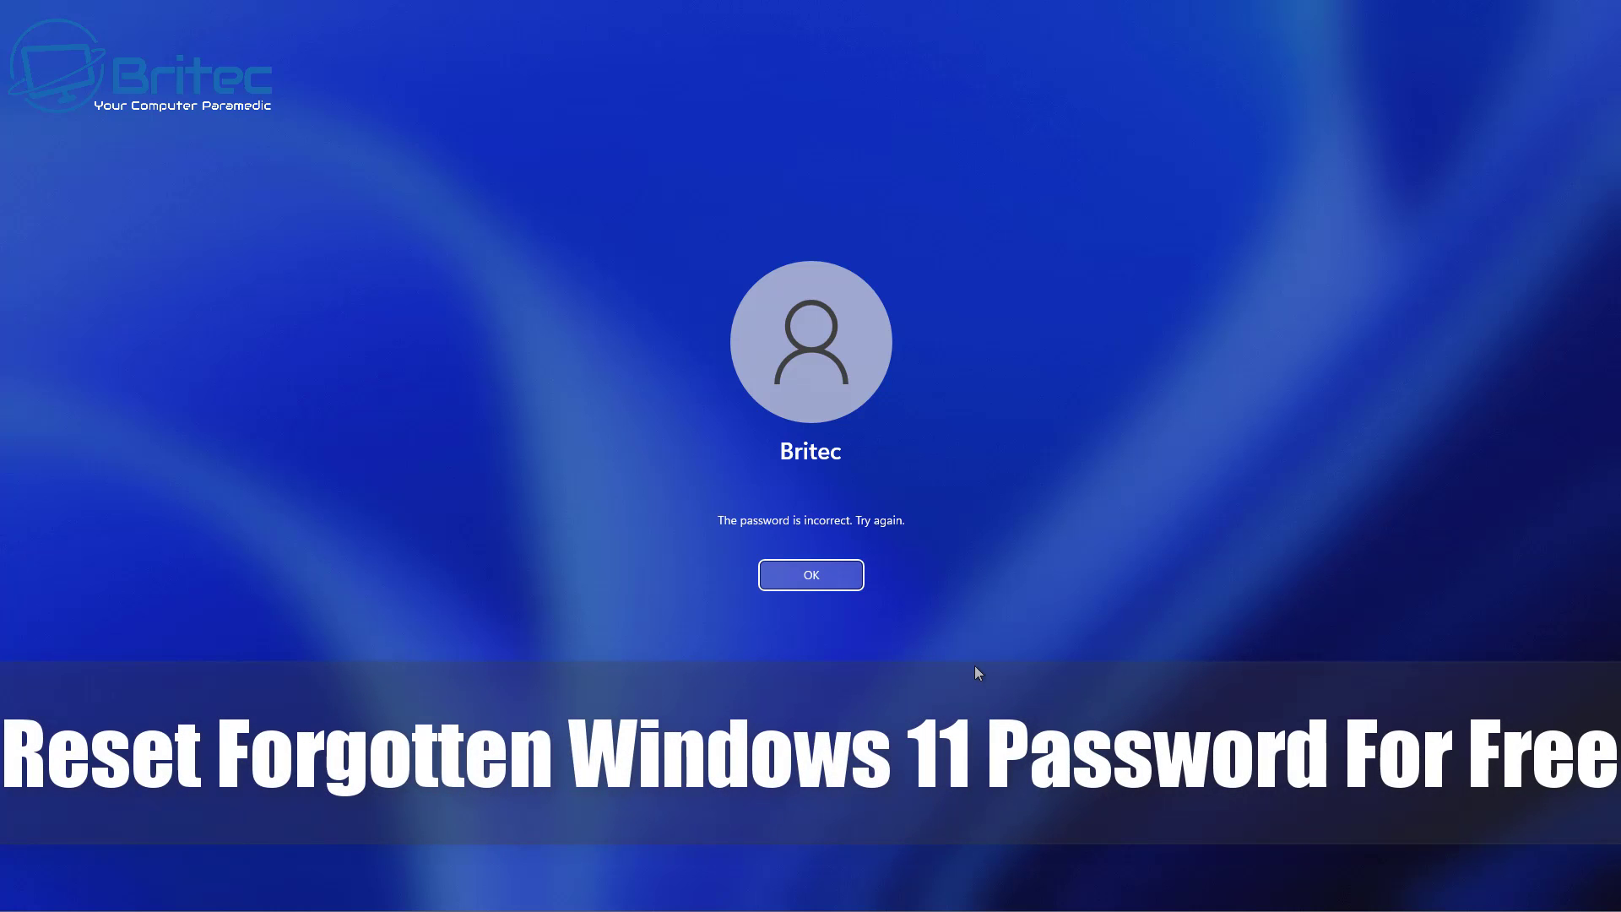
{"action": "left_click", "coordinate": [828, 576]}
{"action": "type", "text": "12345678"}
{"action": "key", "text": "Return"}
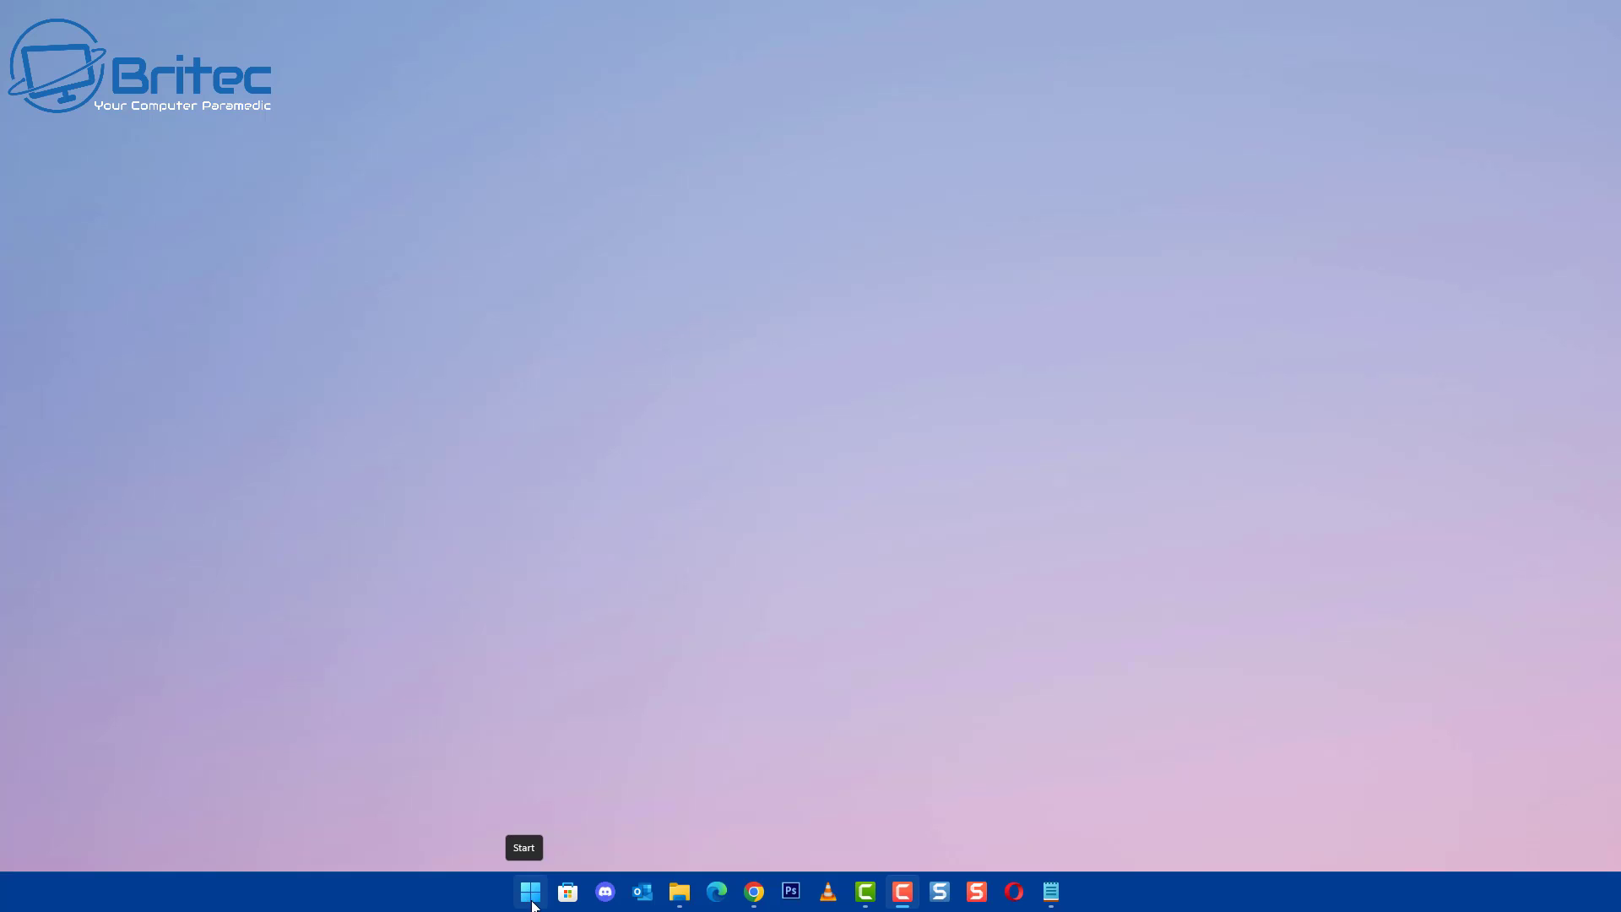
- Open the Hiren's BootCD PE download page from the pinned apps
{"action": "left_click", "coordinate": [531, 893]}
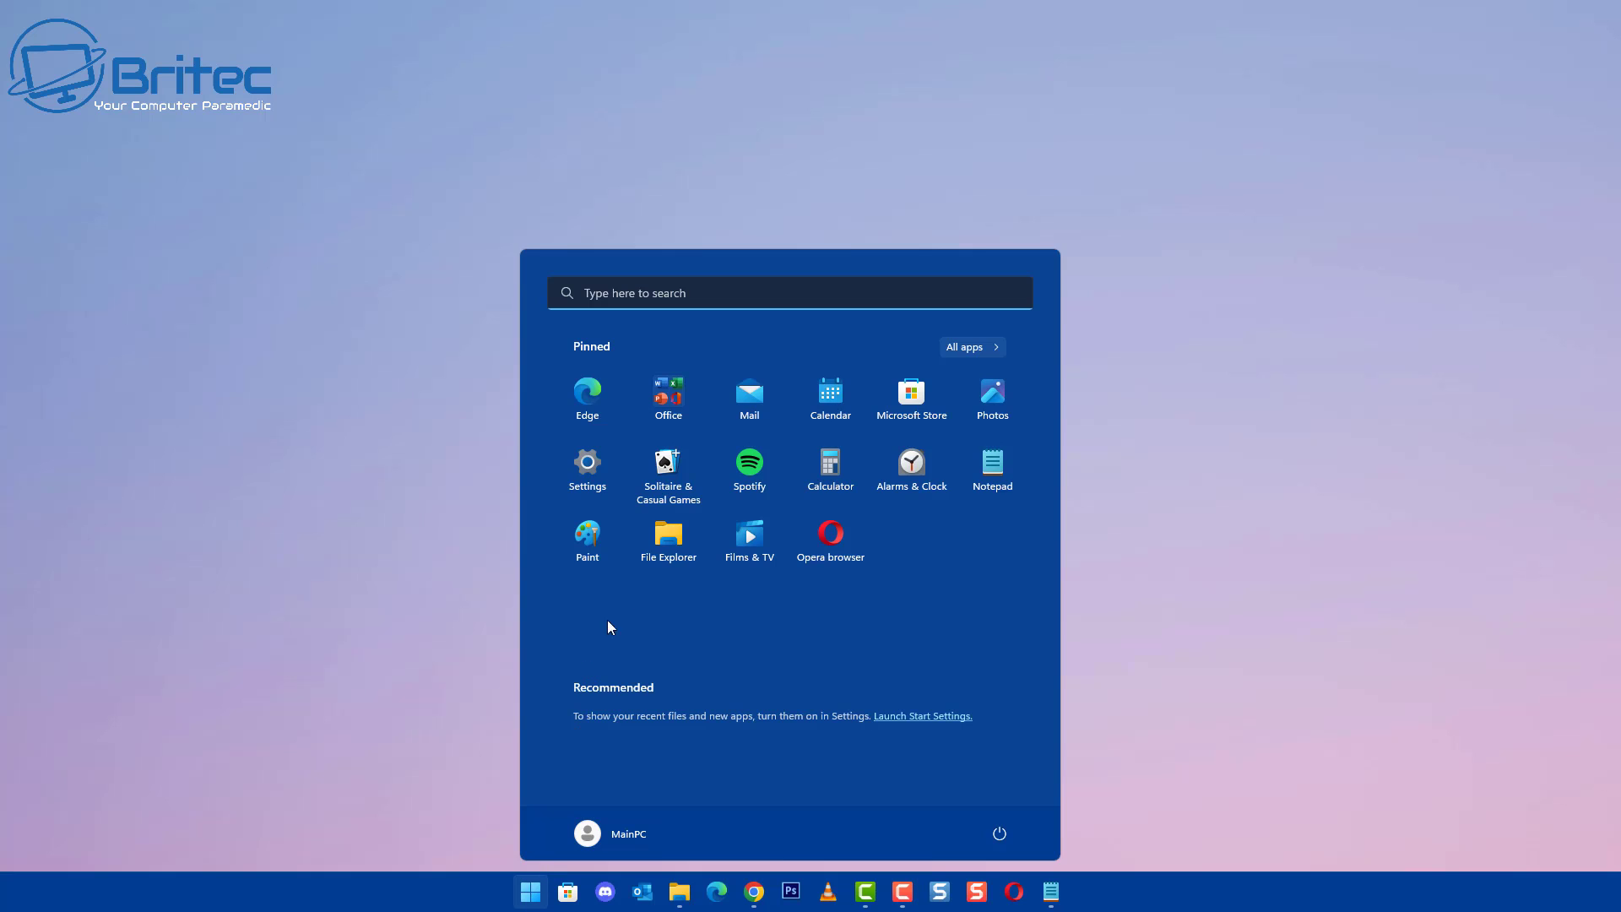
{"action": "left_click", "coordinate": [576, 470]}
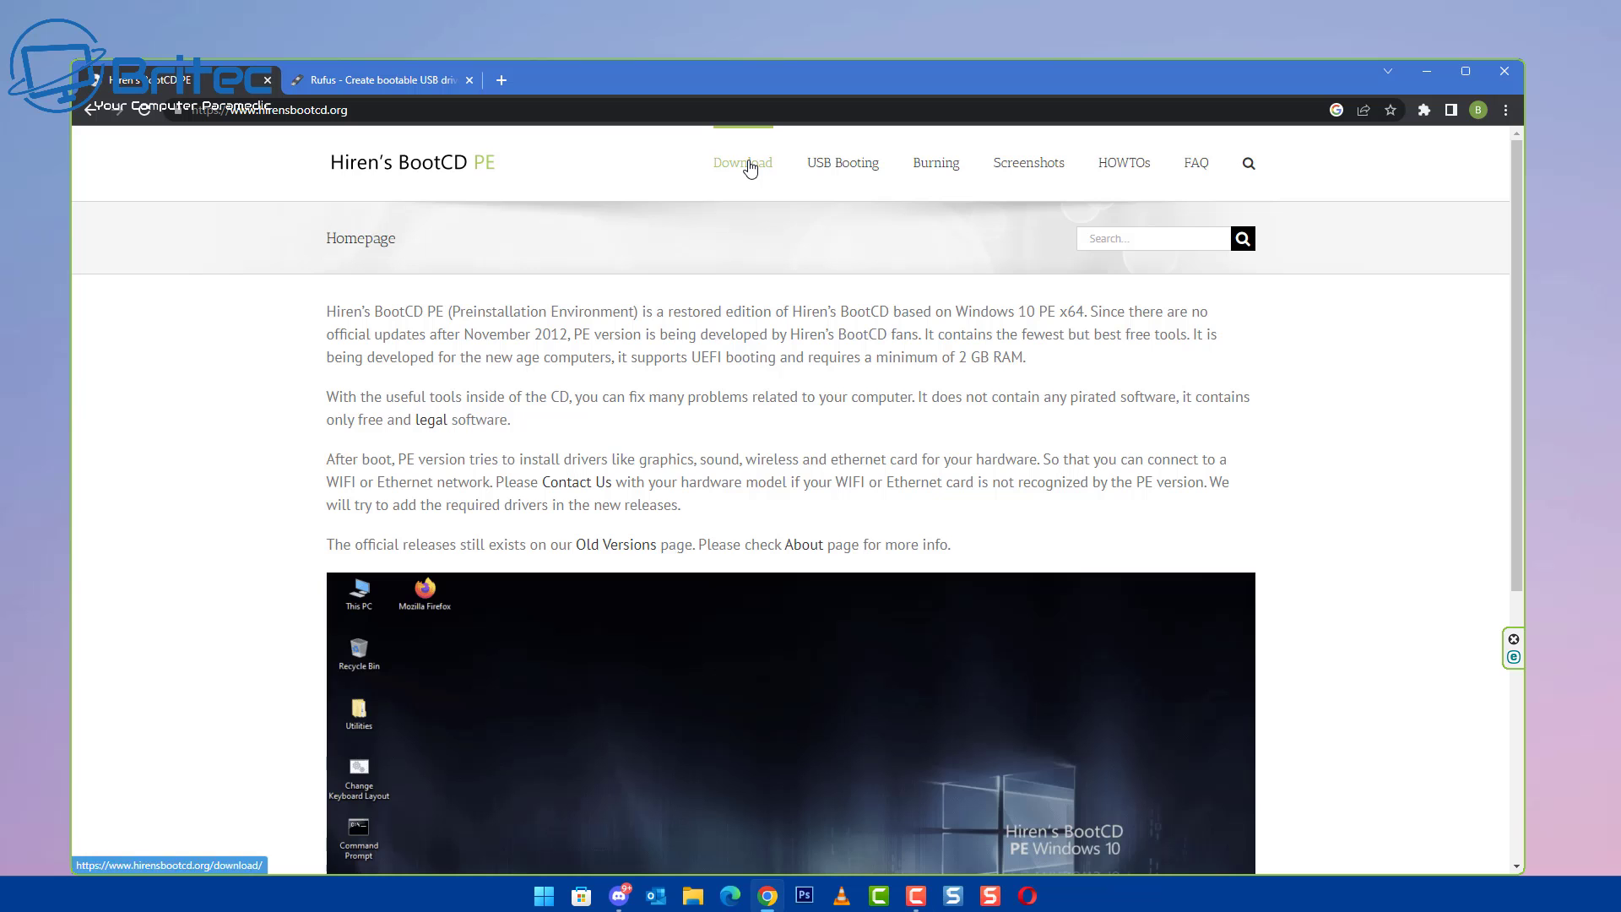
{"action": "left_click", "coordinate": [743, 162]}
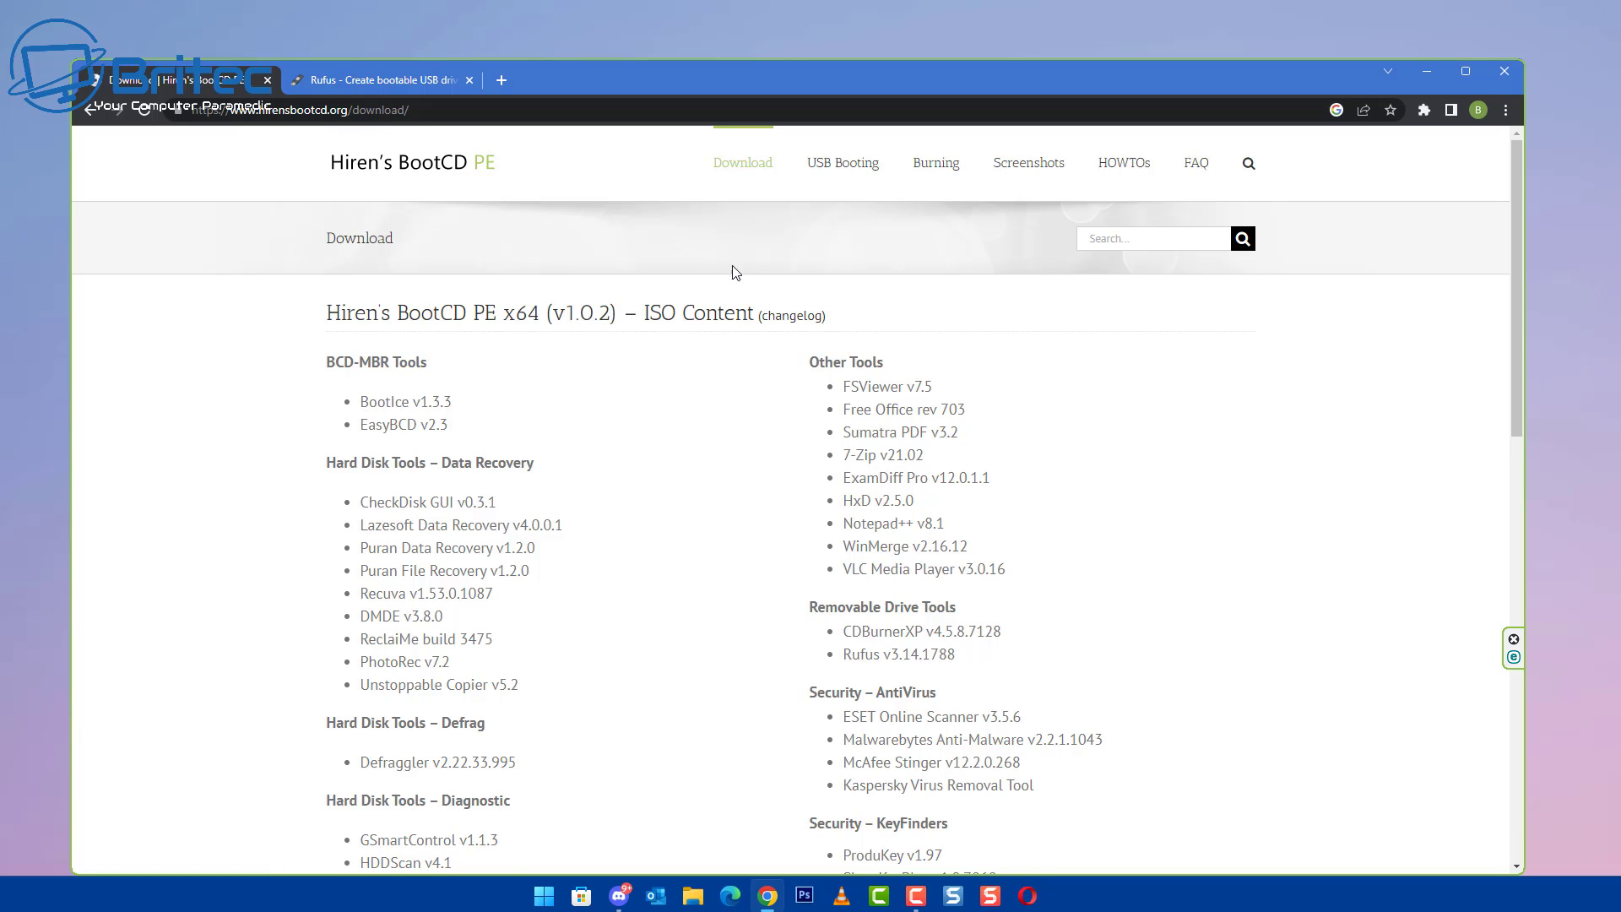
- Download the HBCD_PE_x64.iso image, then download Rufus 3.21 from the Rufus site's tab
{"action": "scroll", "coordinate": [768, 369], "scroll_direction": "down", "scroll_amount": 12}
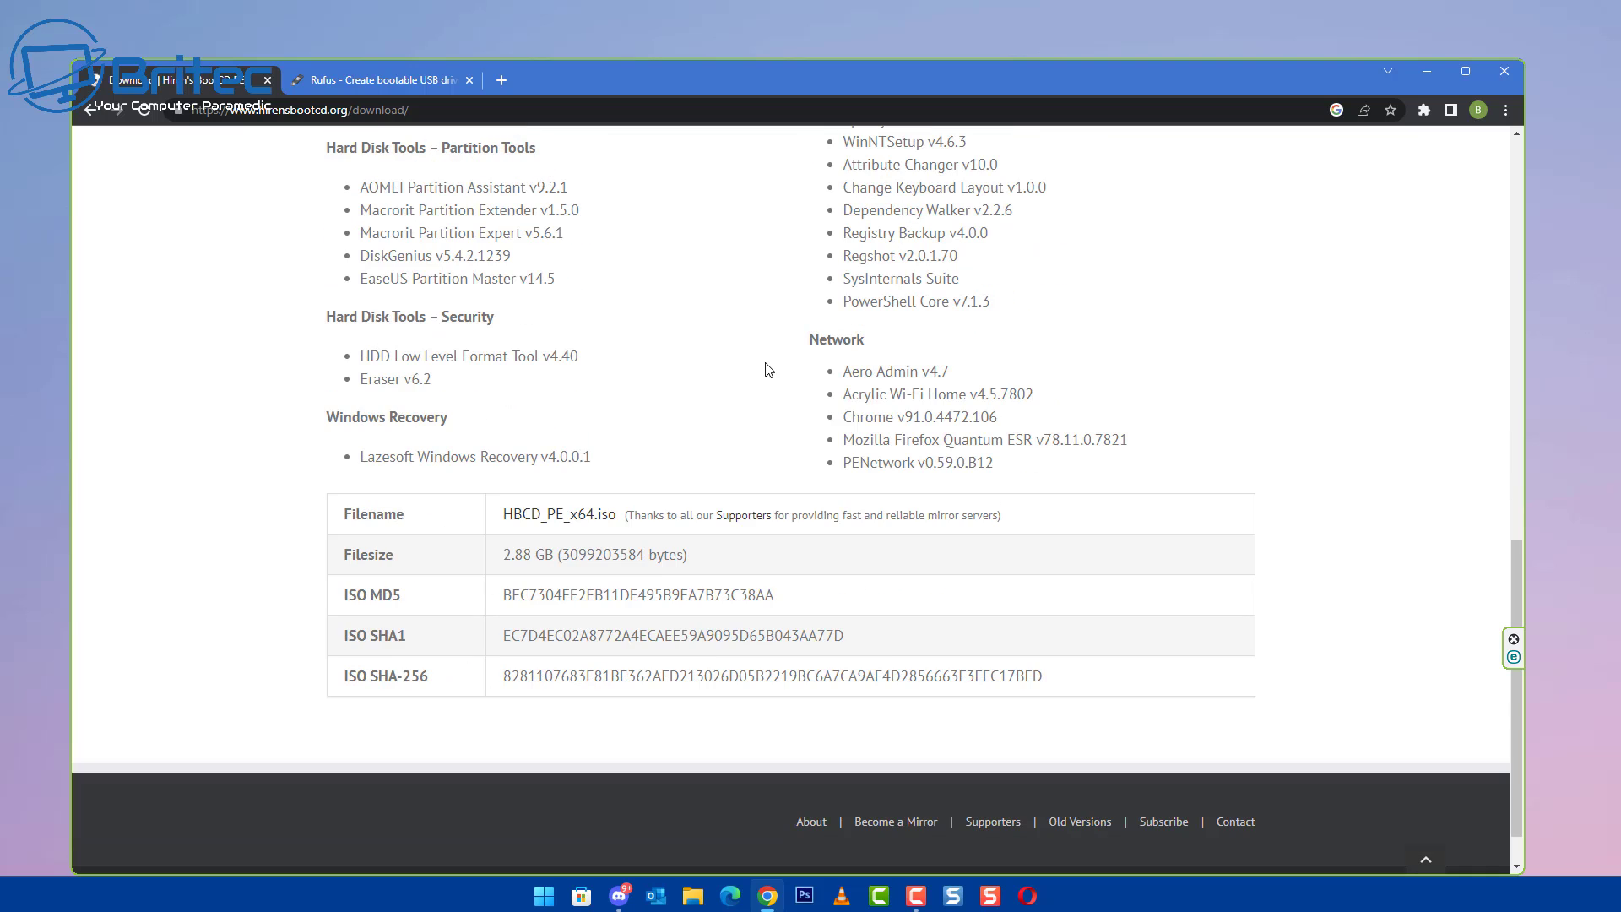
{"action": "left_click", "coordinate": [565, 515]}
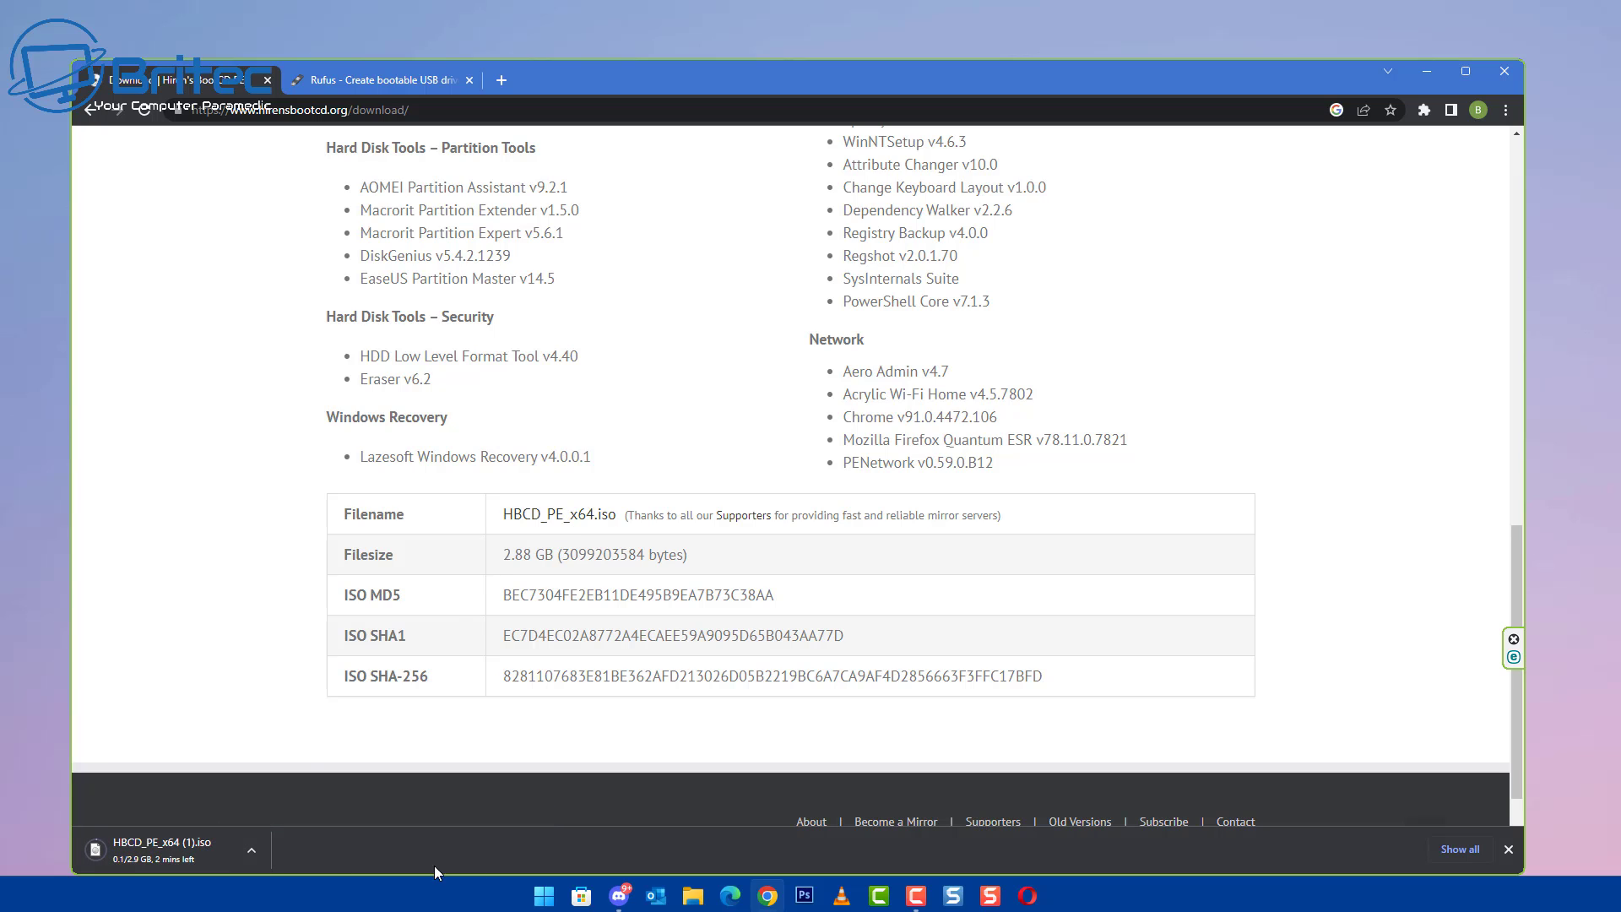
{"action": "left_click", "coordinate": [407, 83]}
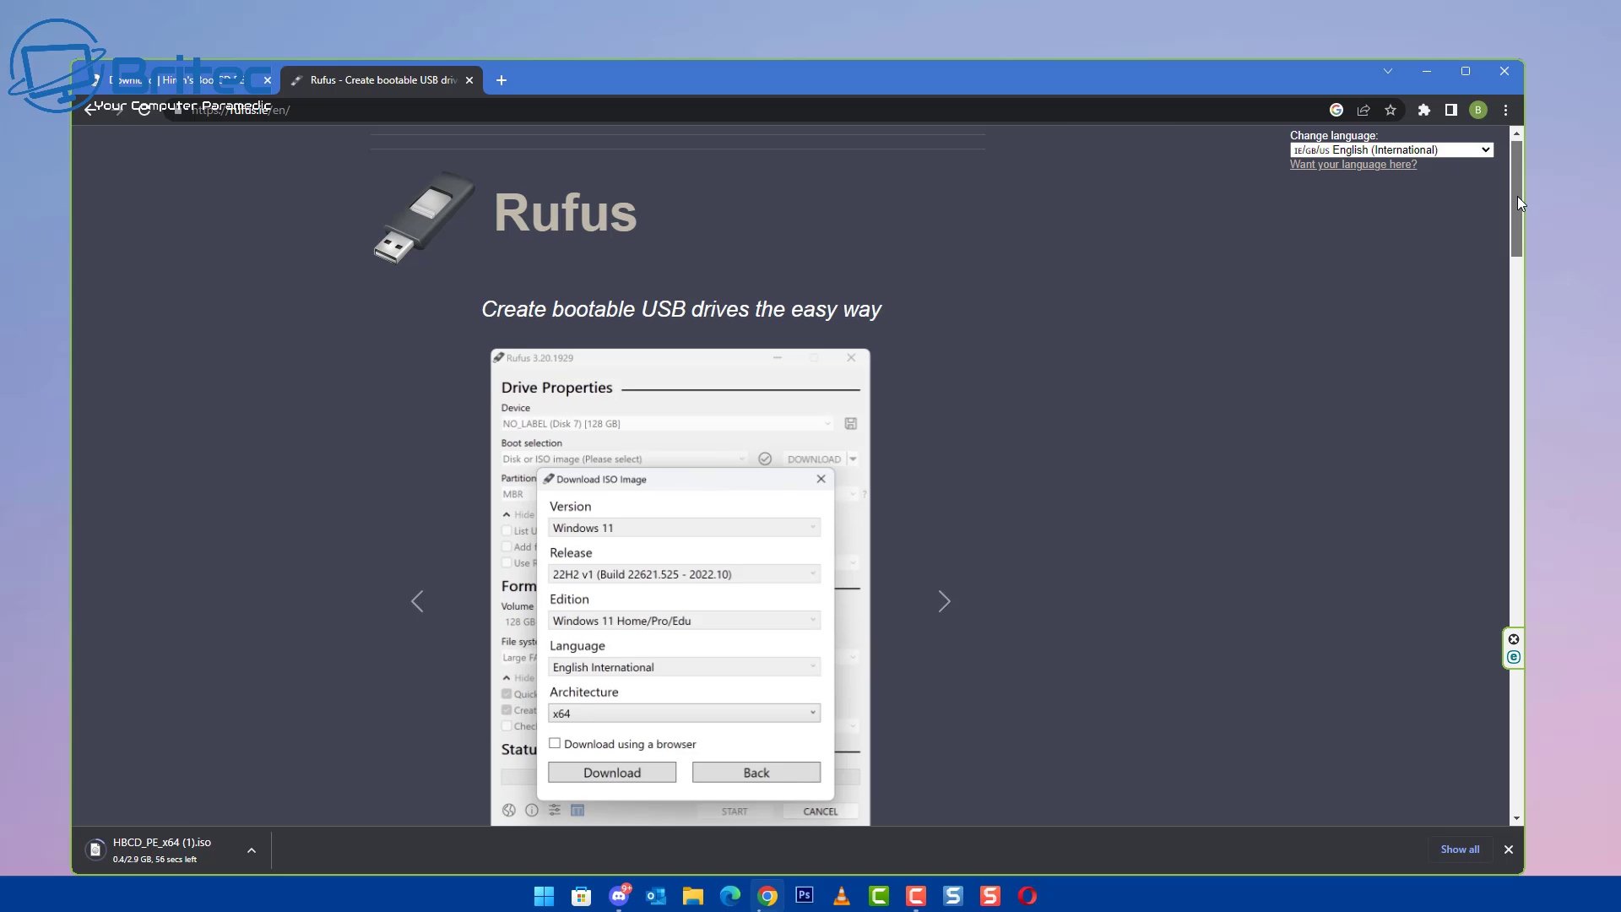
{"action": "left_click_drag", "start_coordinate": [1518, 202], "coordinate": [1518, 372]}
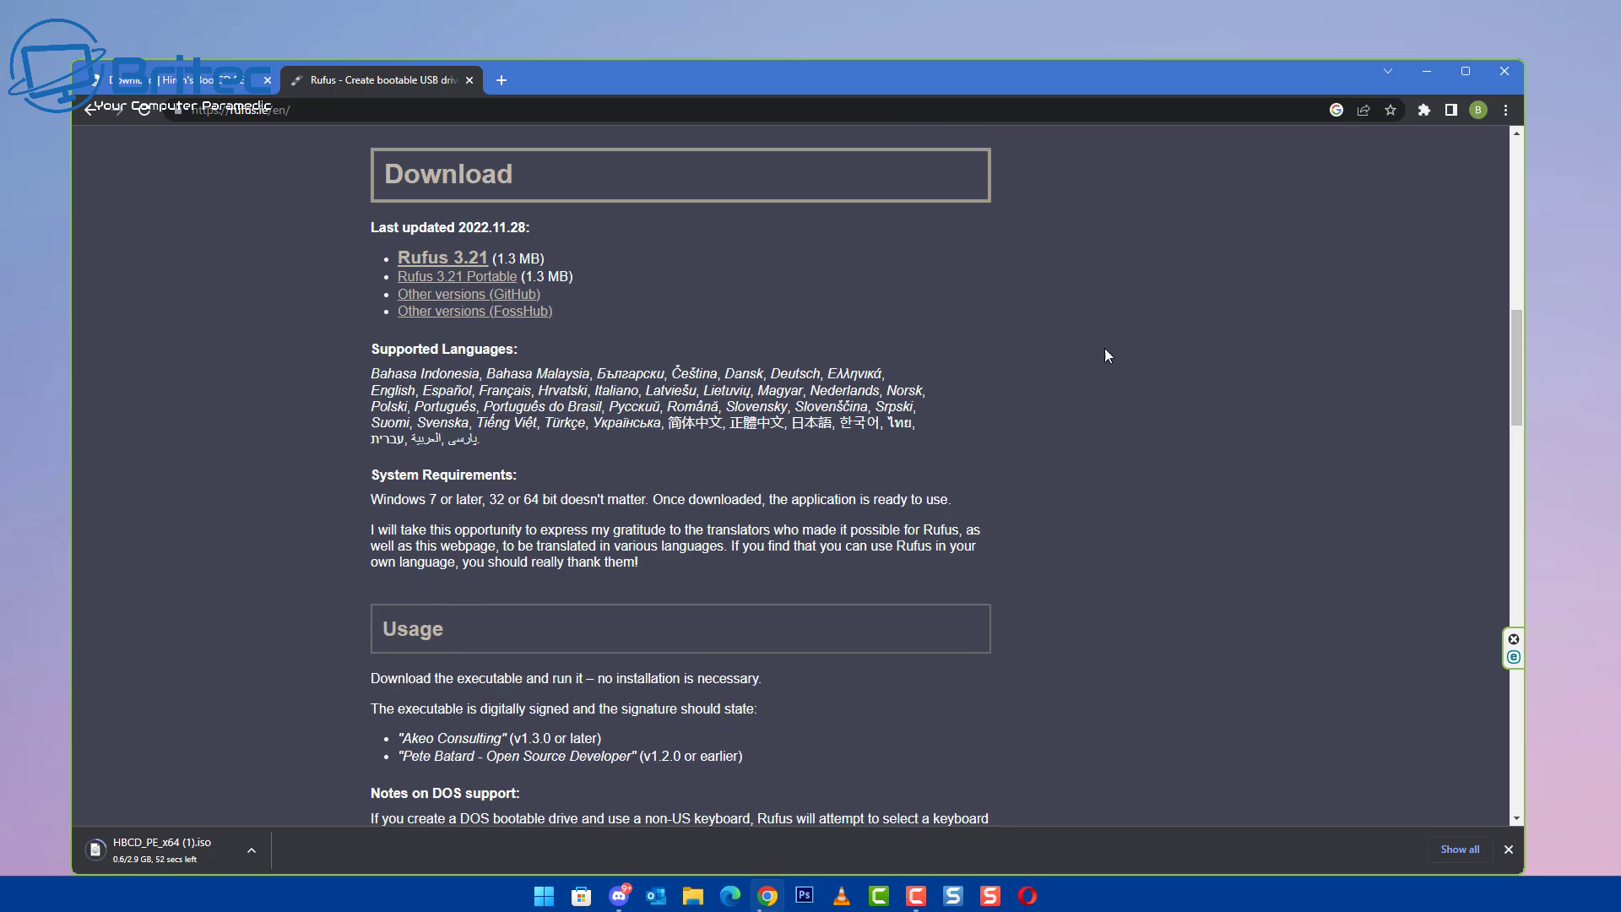
{"action": "left_click", "coordinate": [464, 264]}
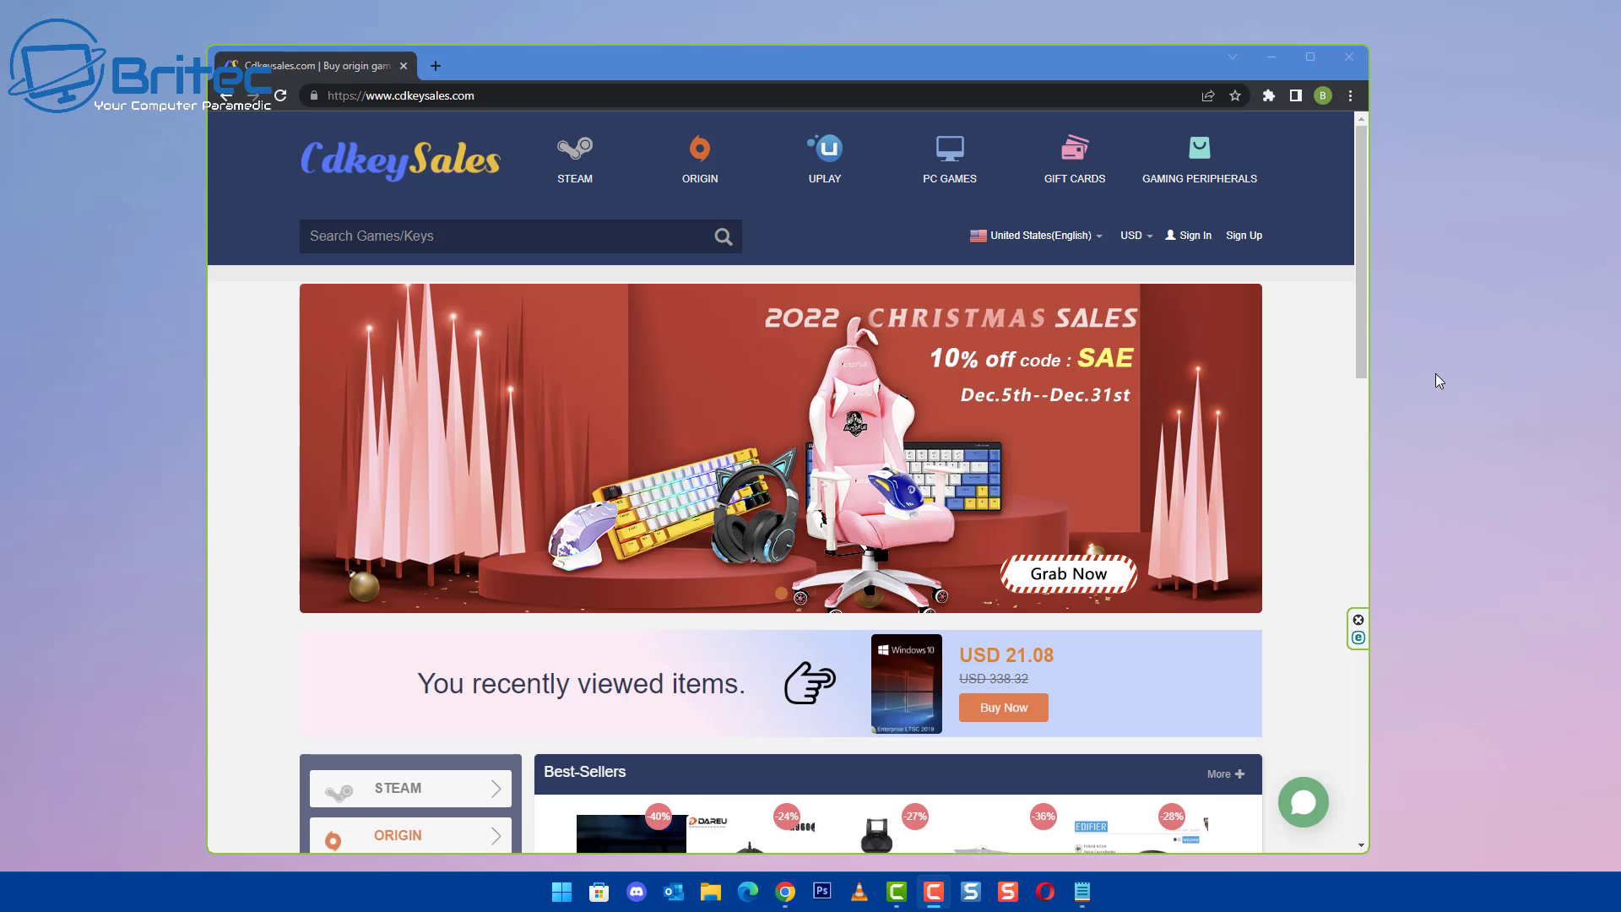
- Search the store for 'windows 10' and buy the MS Windows 10 Pro OEM CD-KEY
{"action": "left_click", "coordinate": [365, 230]}
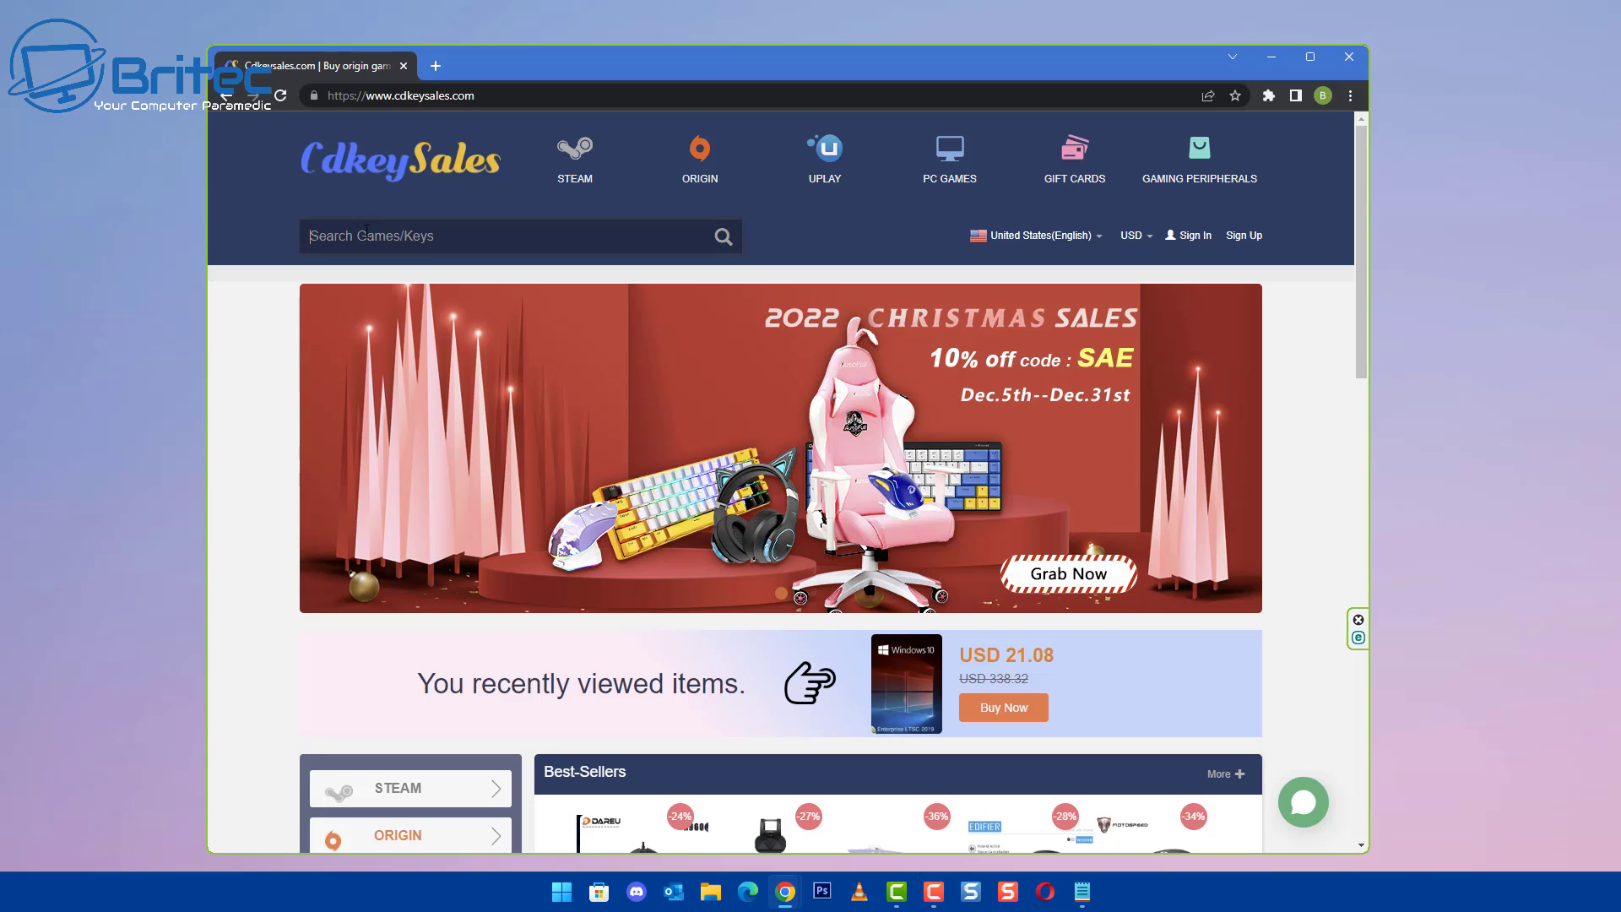
{"action": "type", "text": "windows 1"}
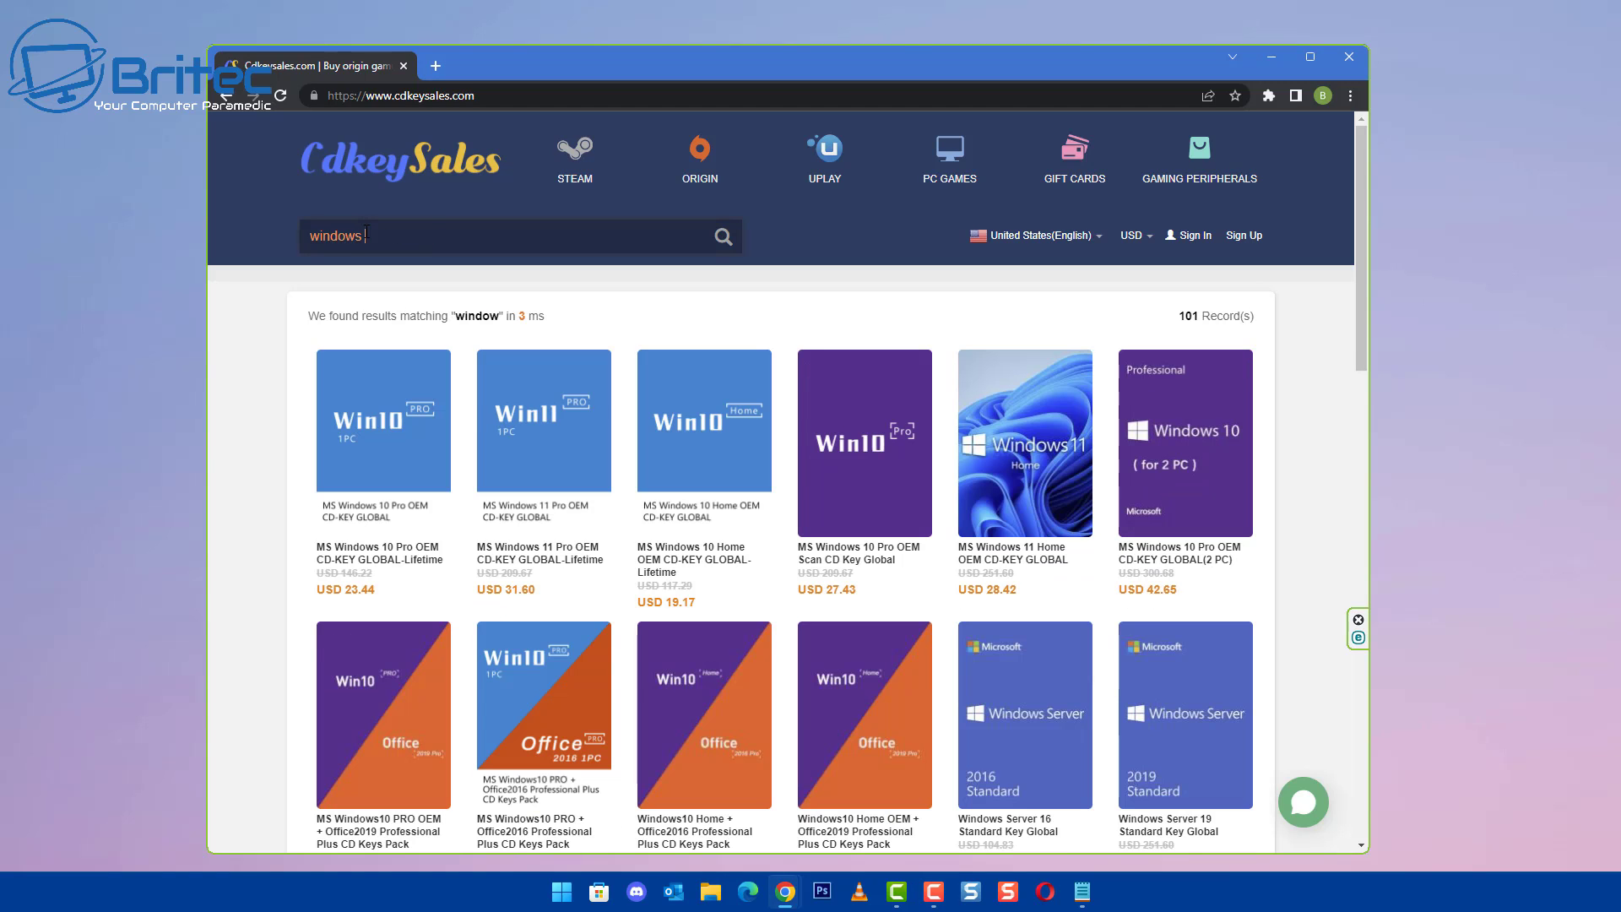
{"action": "type", "text": "0"}
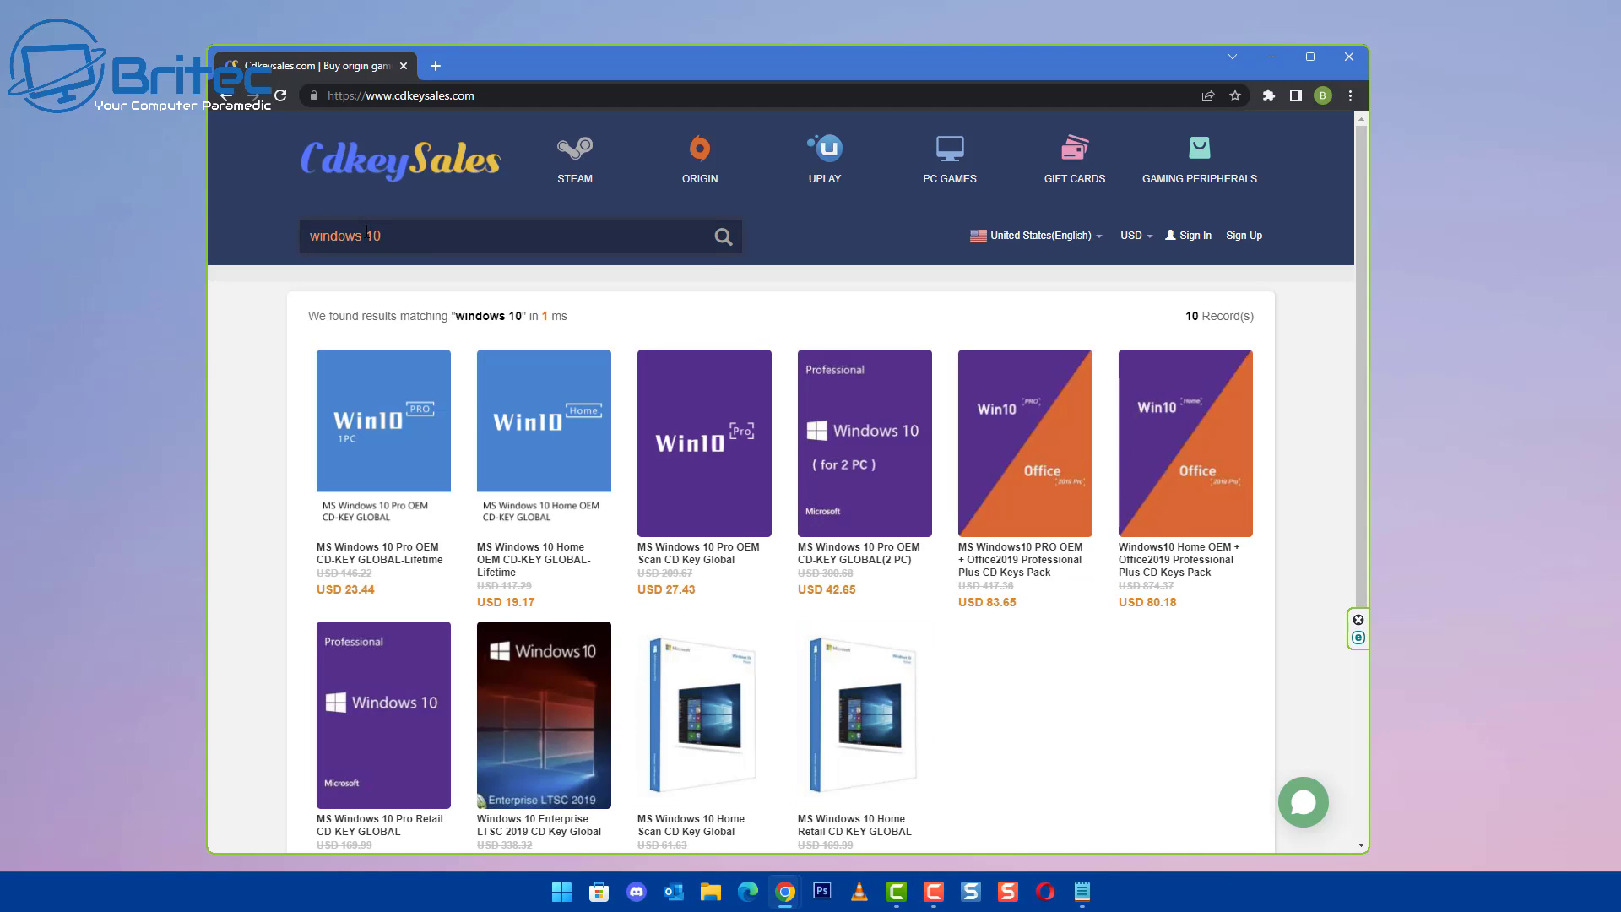
{"action": "left_click", "coordinate": [393, 510]}
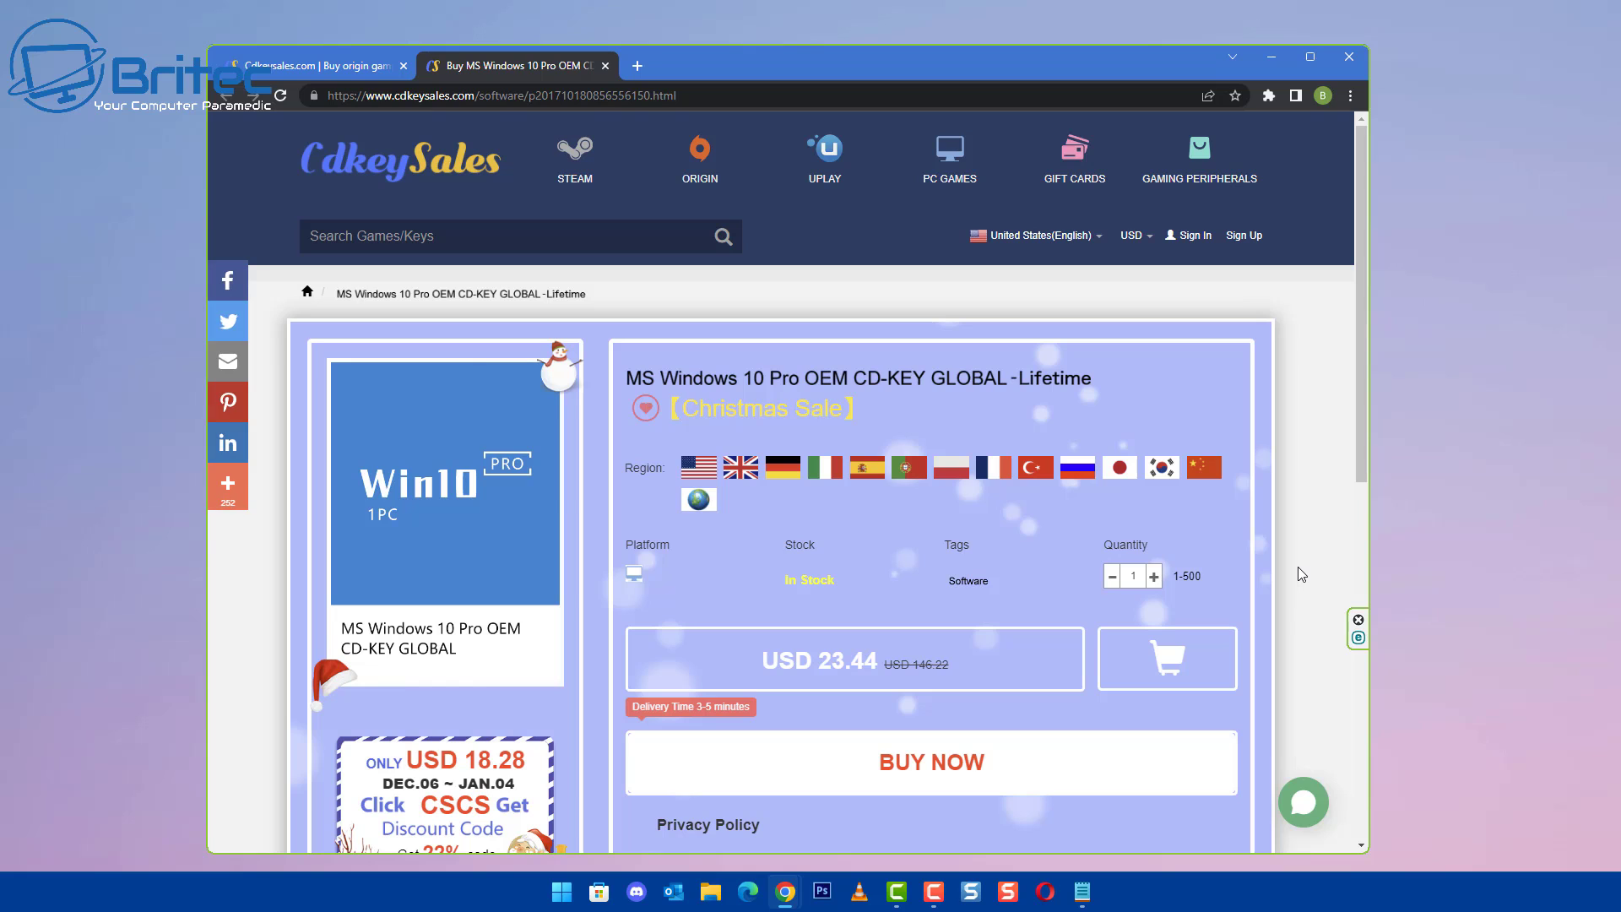
{"action": "left_click", "coordinate": [947, 770]}
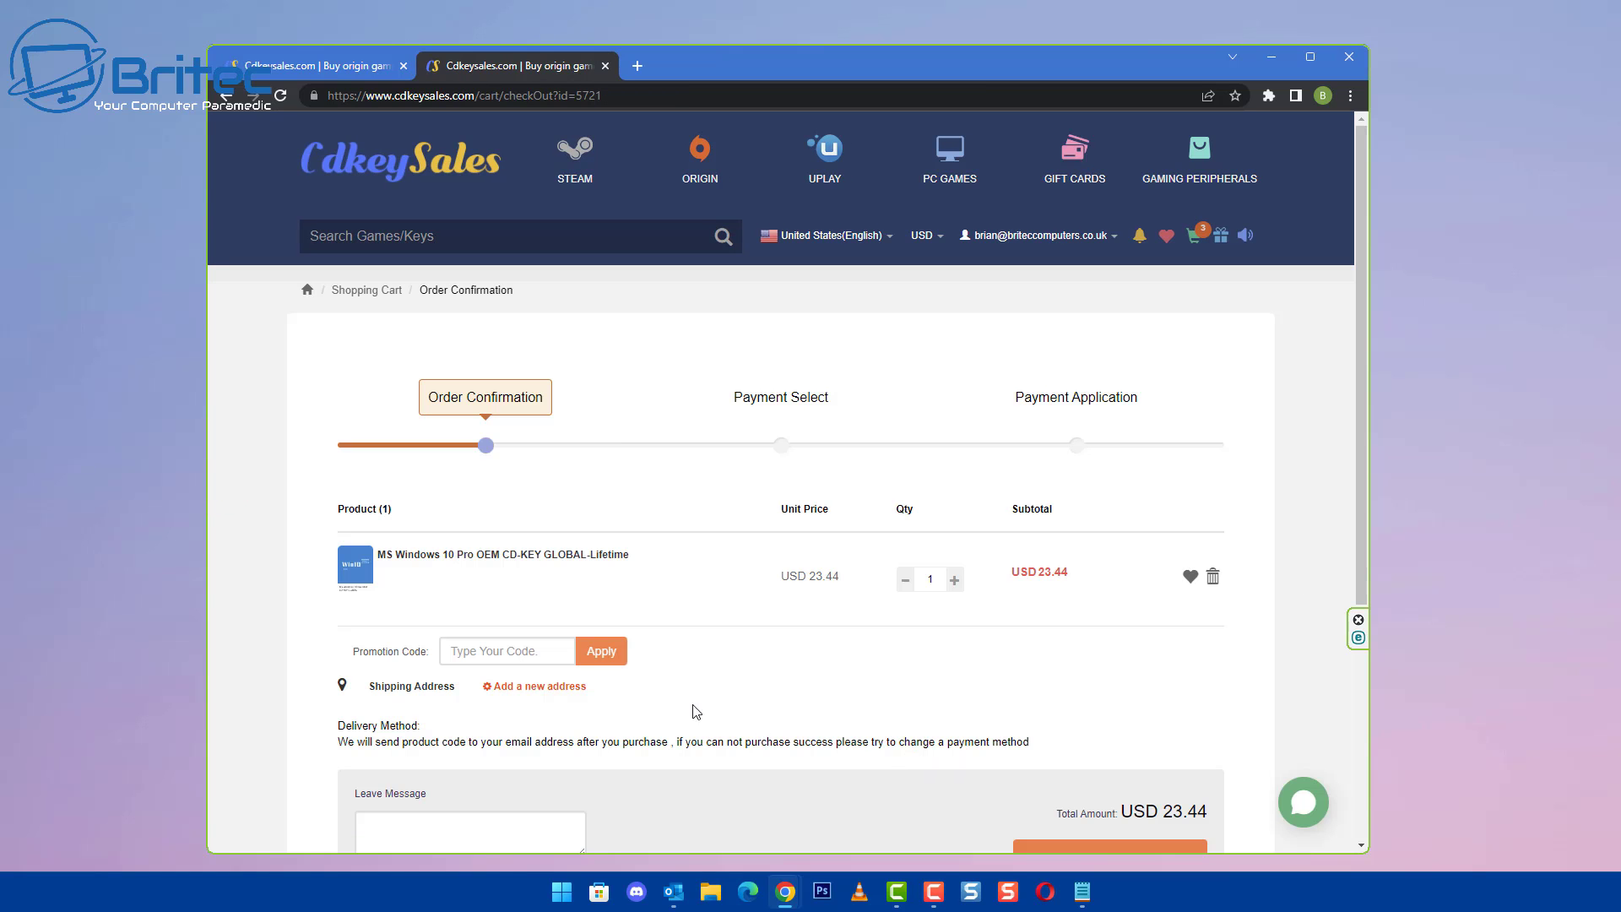
- Apply promotion code BR09, bringing the total to USD 16.41
{"action": "left_click", "coordinate": [515, 652]}
{"action": "type", "text": "BR09"}
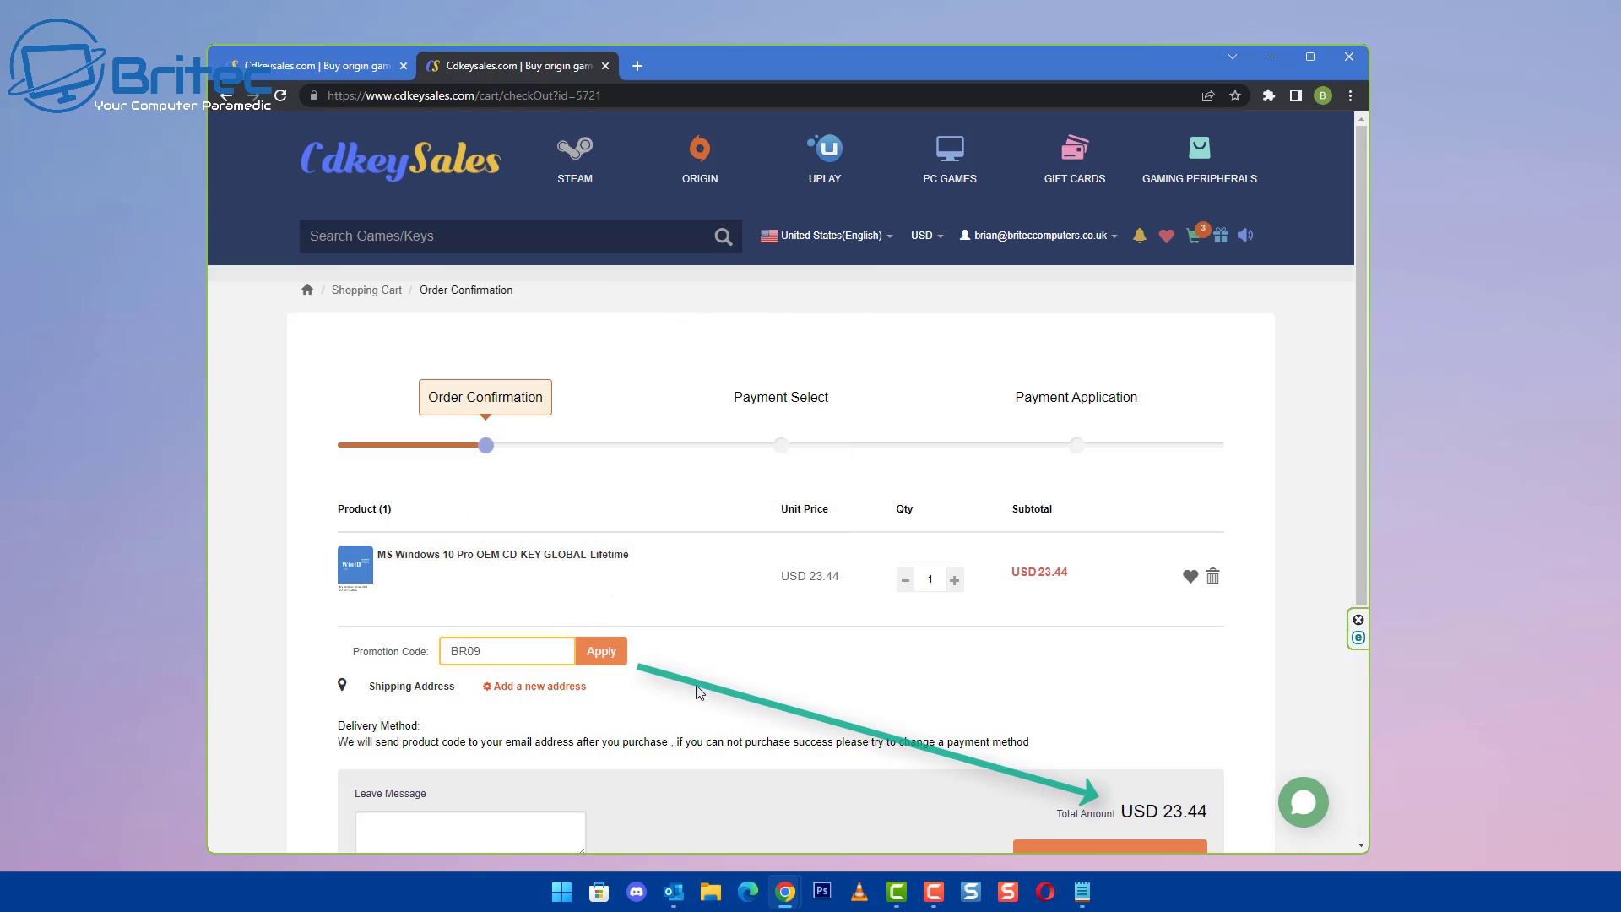
{"action": "left_click", "coordinate": [612, 657]}
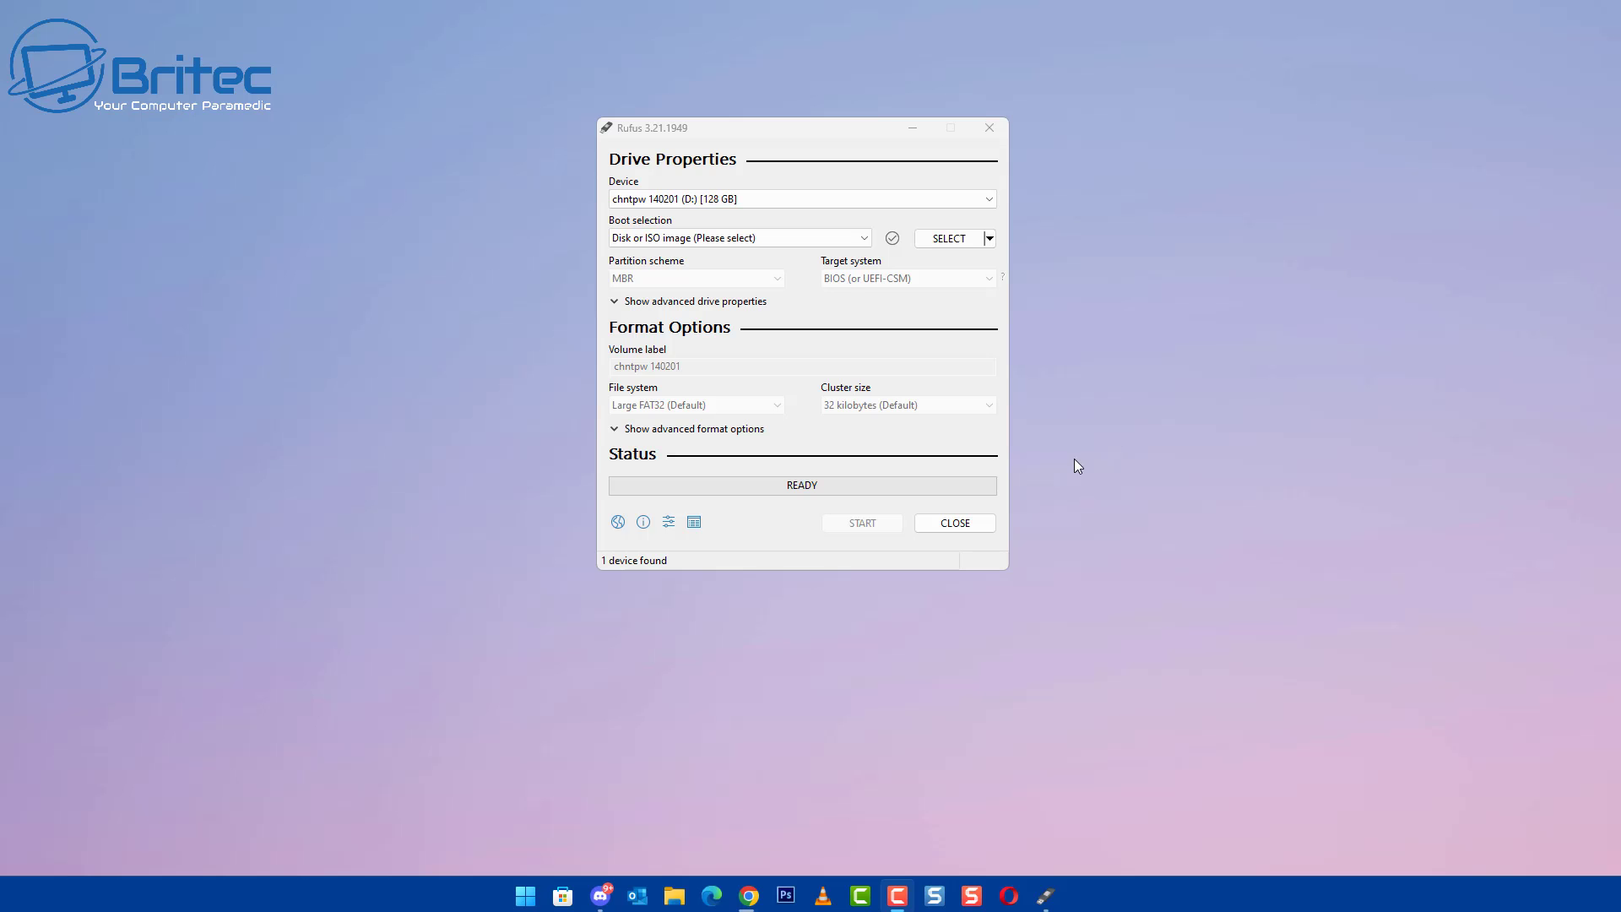
- Load the HBCD_PE_x64 (1).iso image into Rufus
{"action": "left_click", "coordinate": [950, 240]}
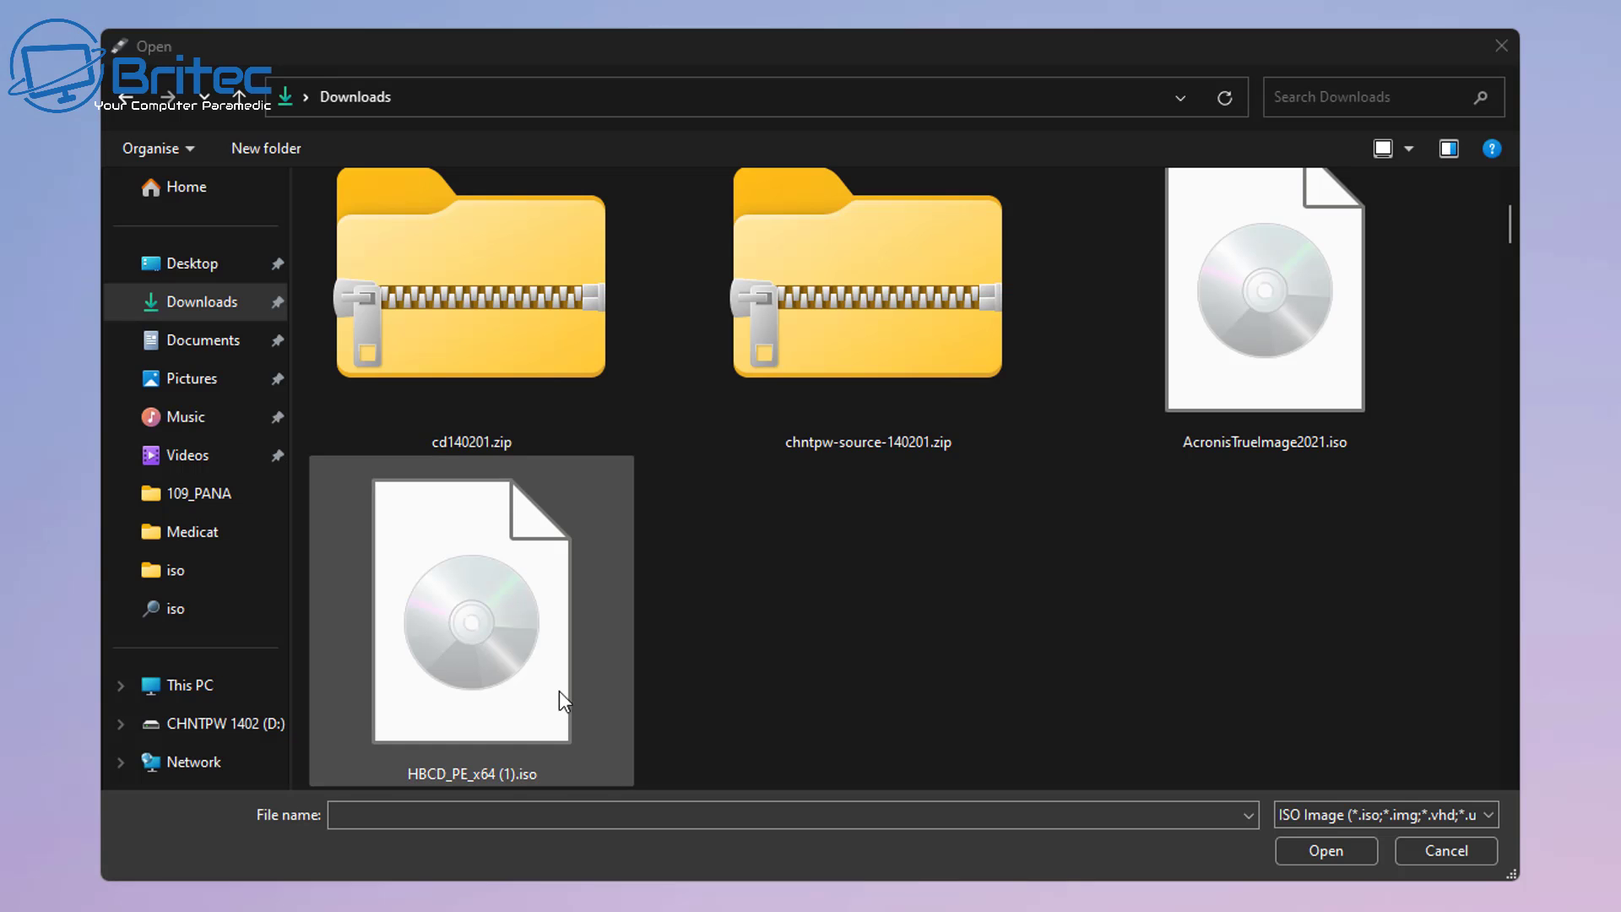
{"action": "left_click", "coordinate": [548, 688]}
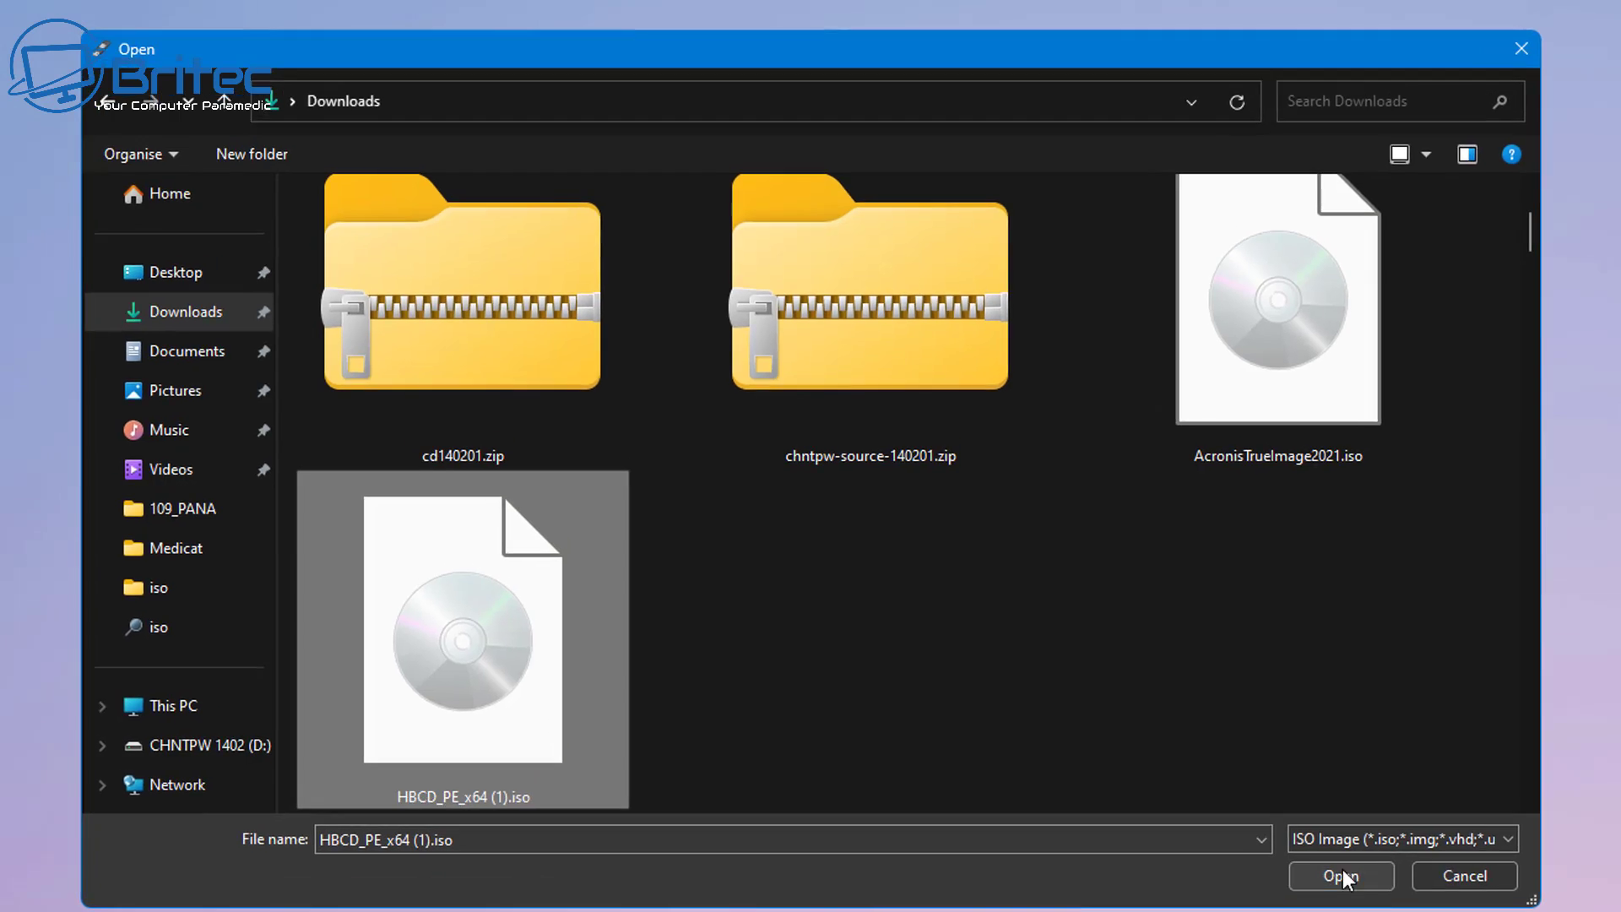
{"action": "left_click", "coordinate": [1330, 851]}
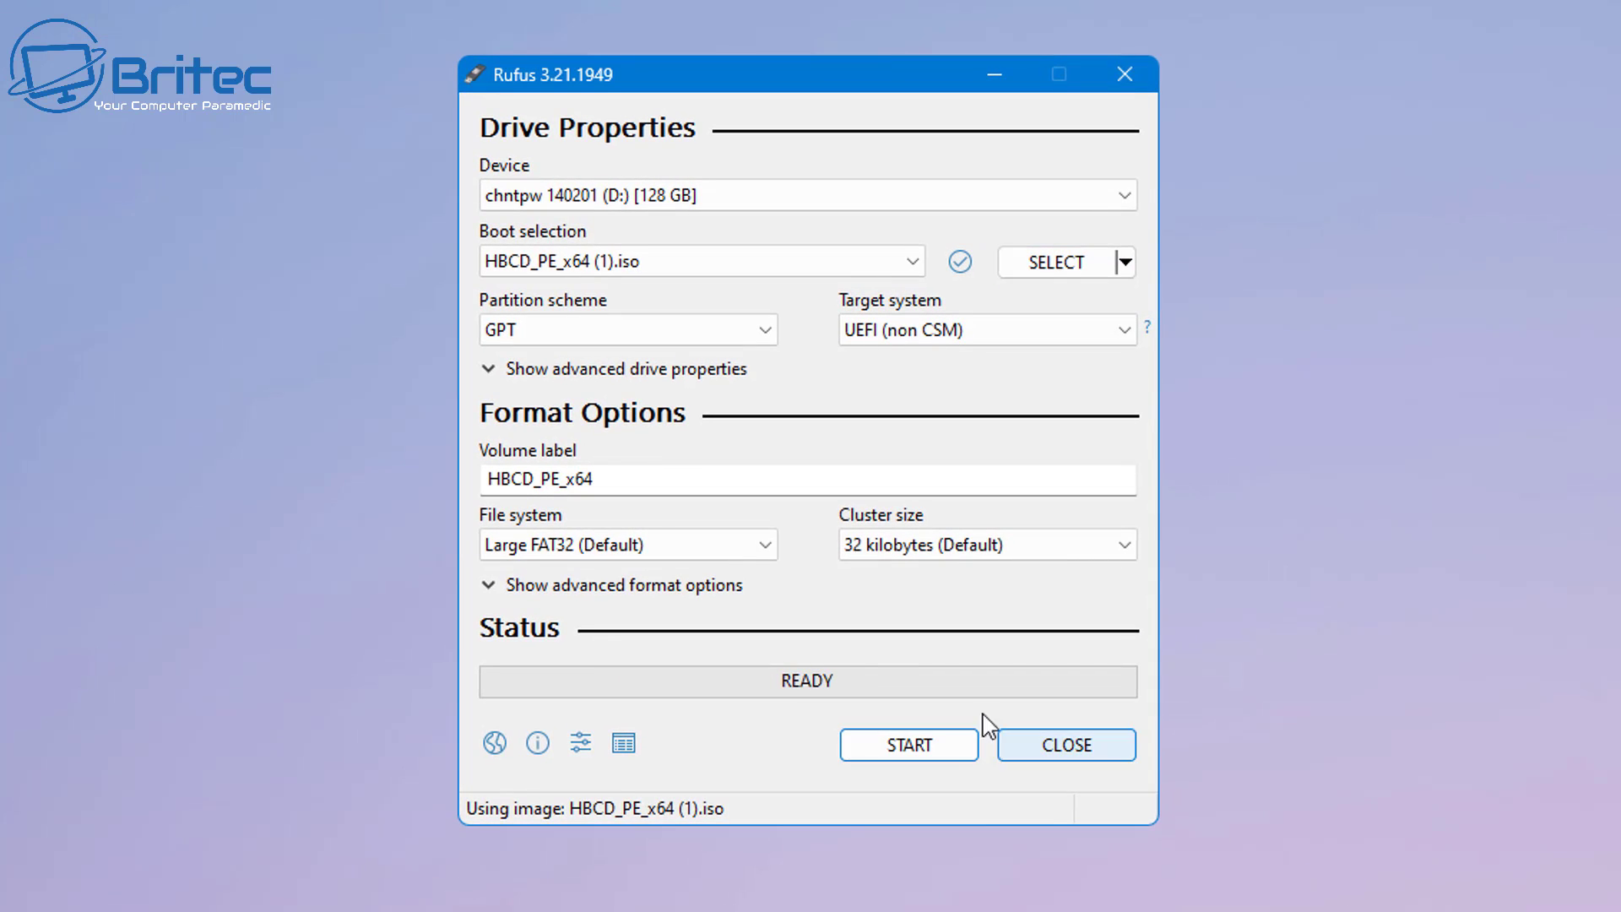
- Set the partition scheme to GPT and write the image, accepting erasure of the 128 GB drive
{"action": "left_click", "coordinate": [691, 336]}
{"action": "left_click", "coordinate": [691, 336]}
{"action": "left_click", "coordinate": [622, 329]}
{"action": "left_click", "coordinate": [597, 384]}
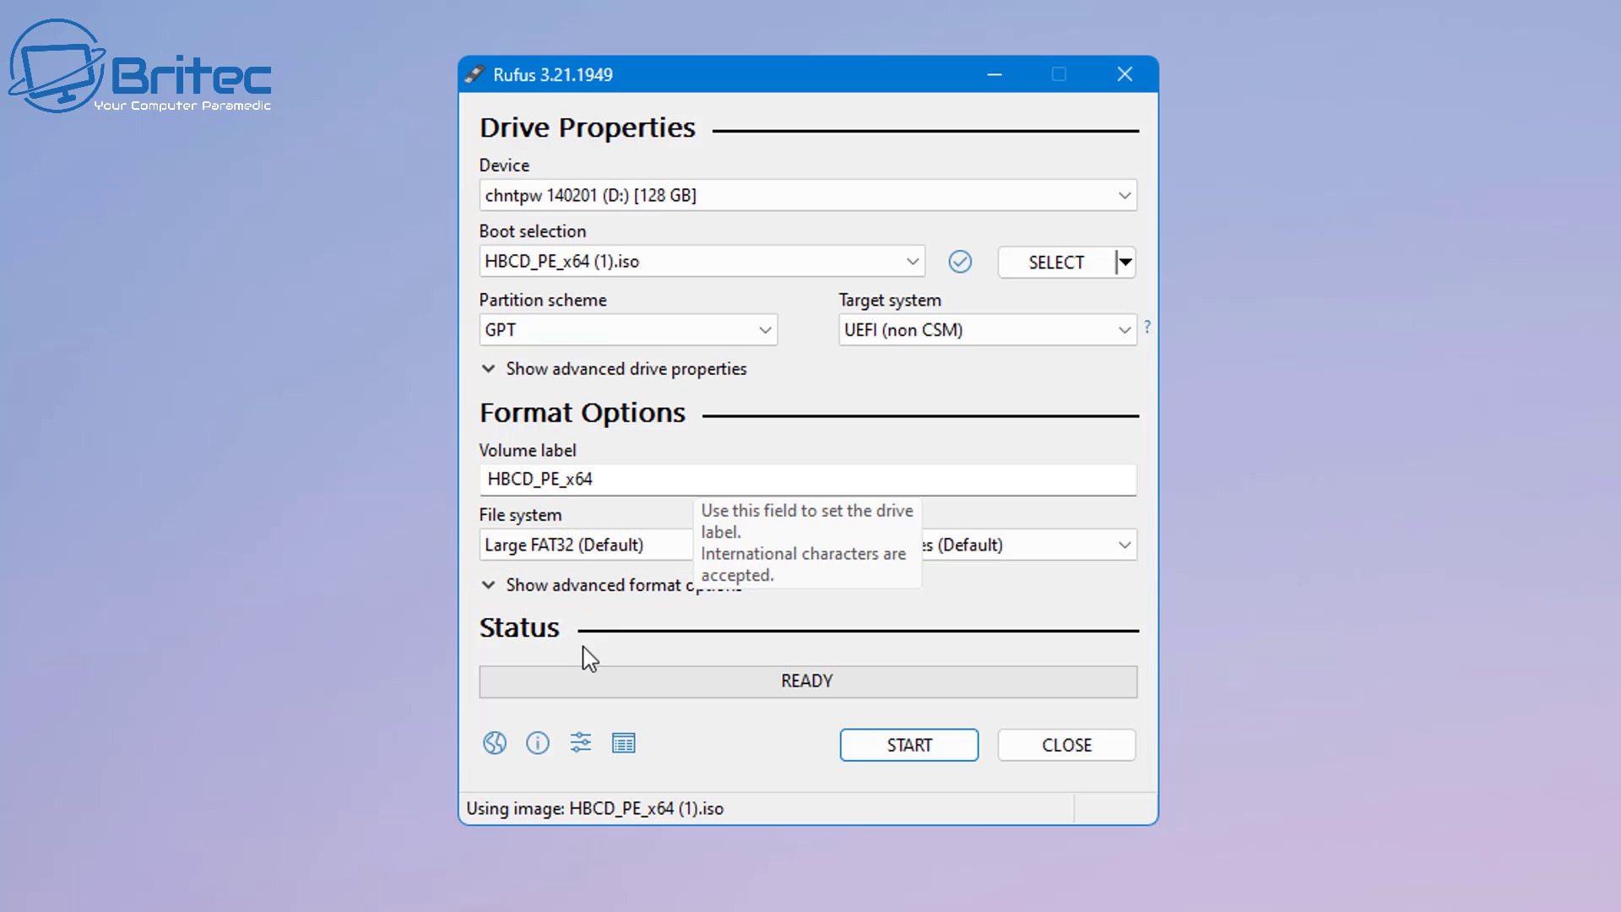
{"action": "left_click", "coordinate": [905, 750]}
{"action": "left_click", "coordinate": [892, 475]}
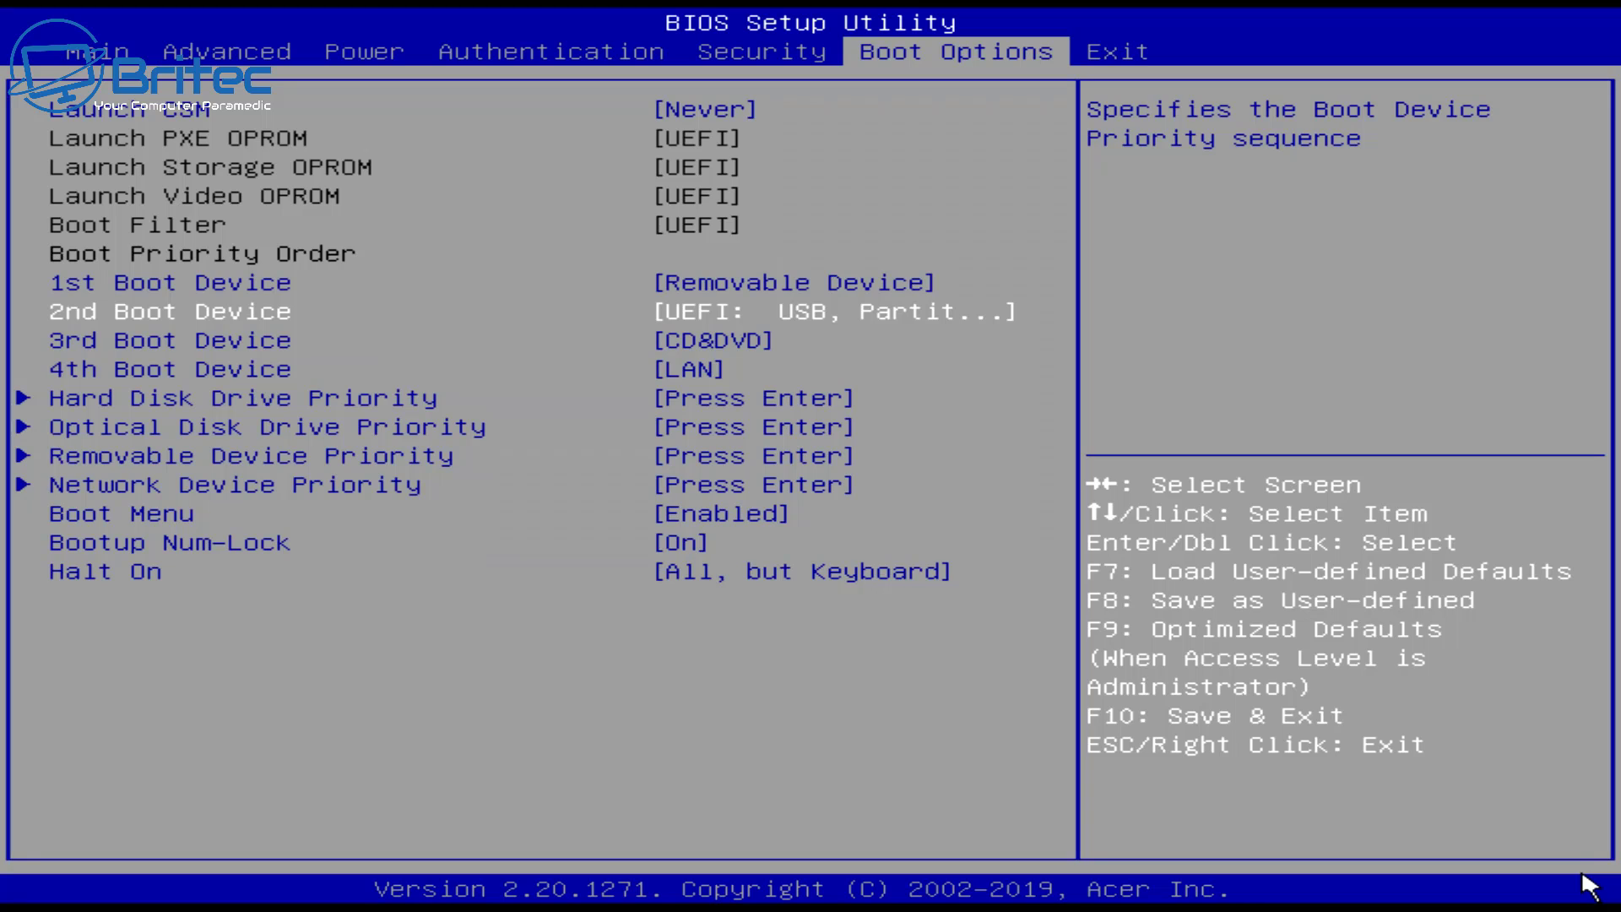
- Save the removable-first boot order with F10 and confirm Yes to restart
{"action": "key", "text": "F10"}
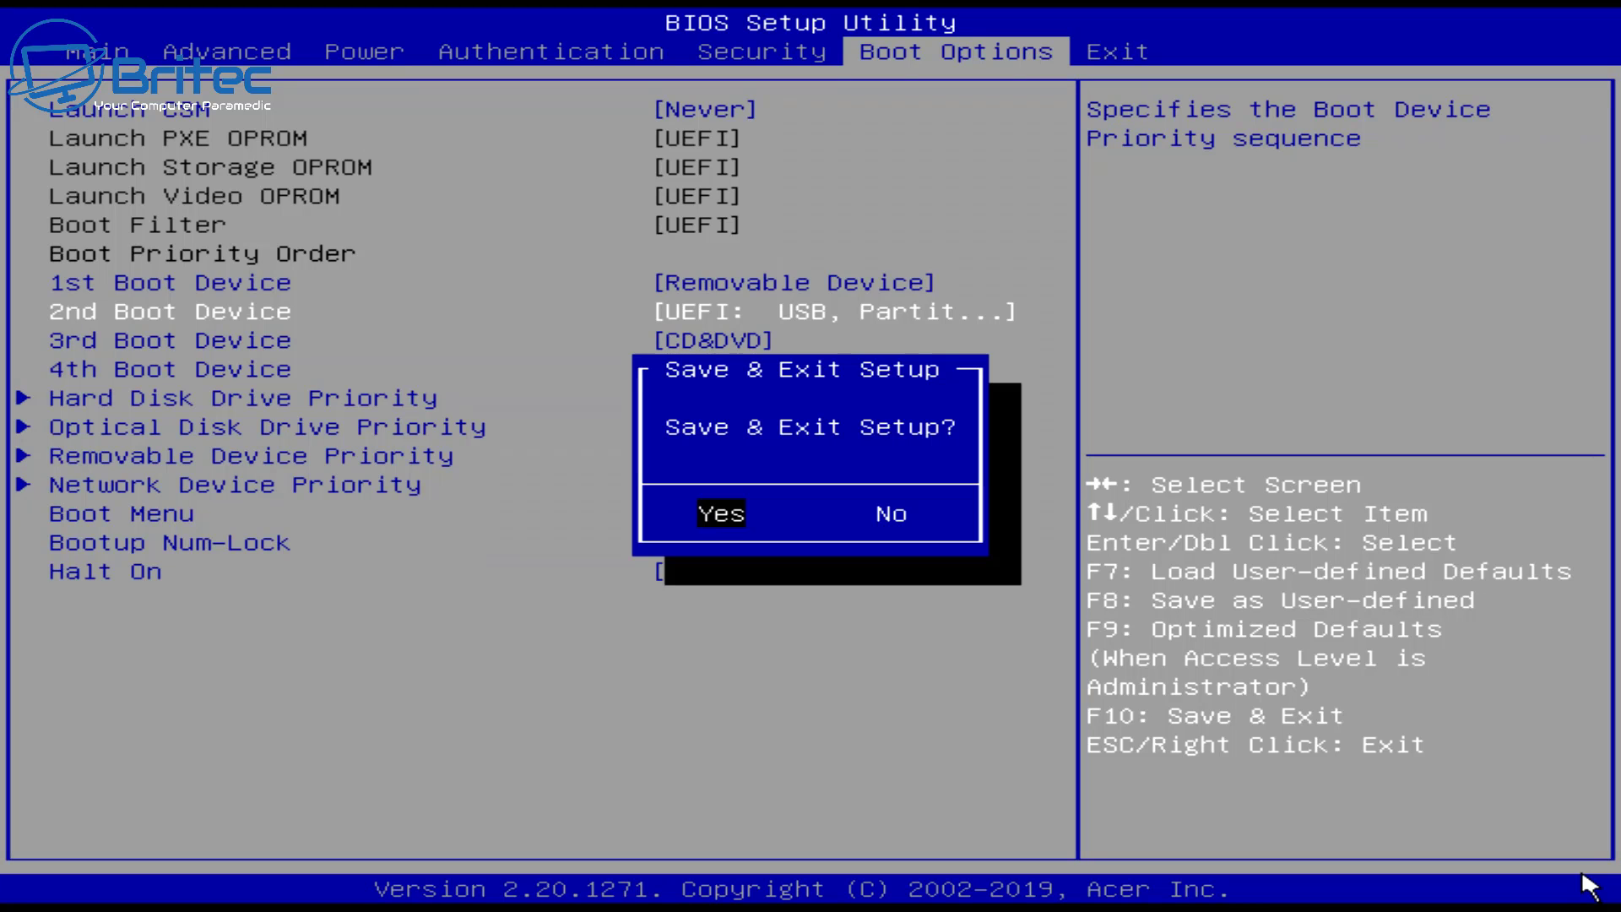
{"action": "key", "text": "Return"}
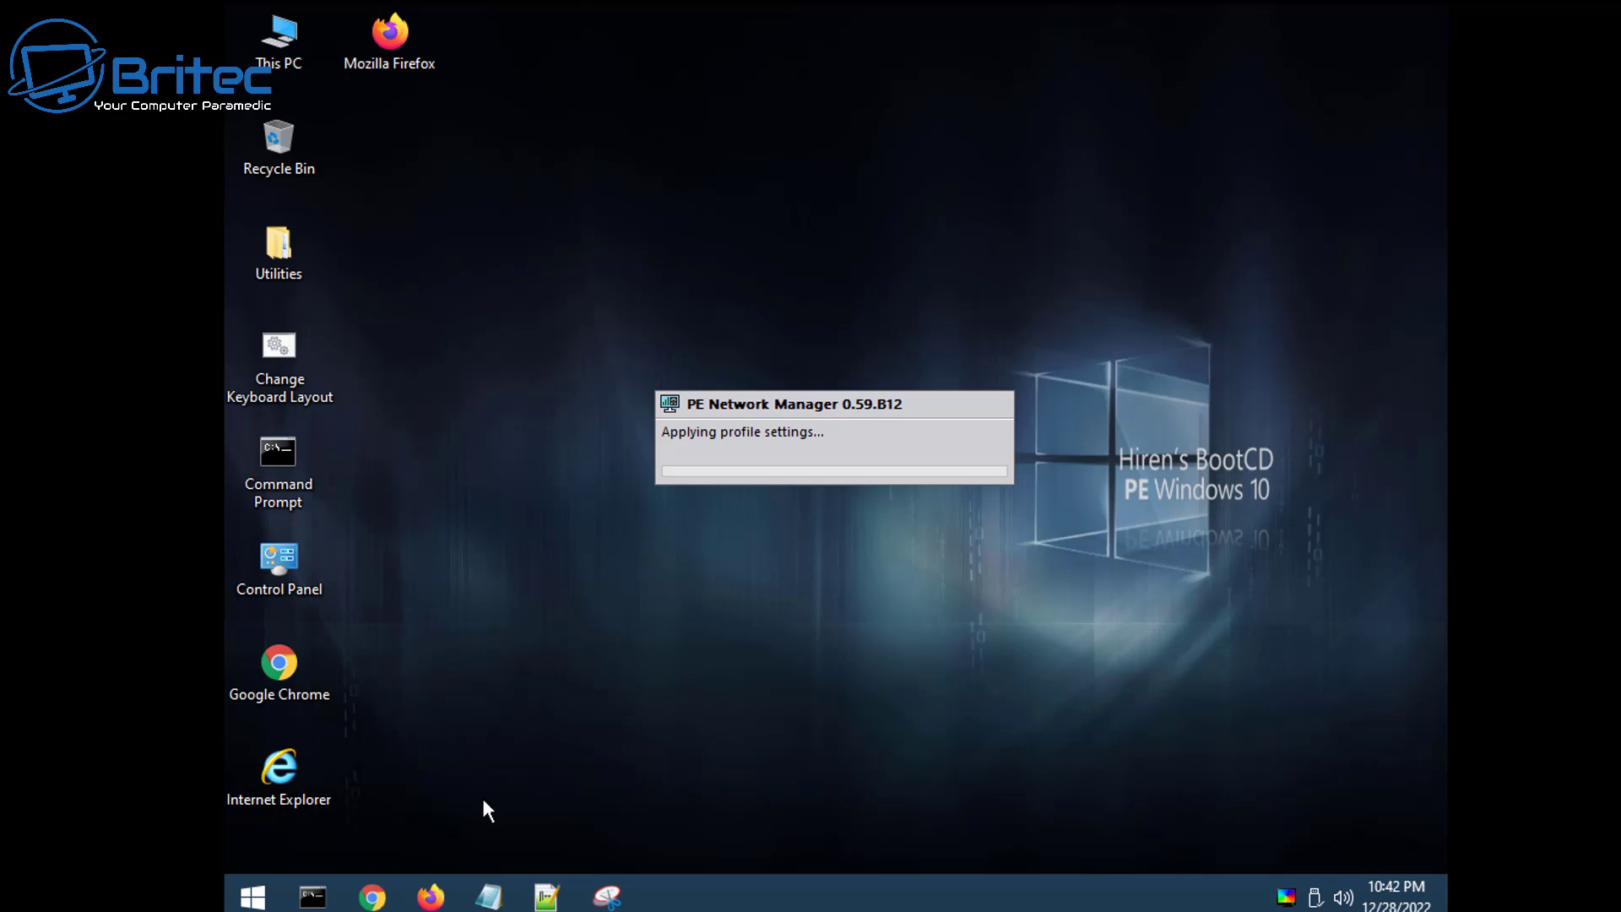
- Browse Start > All Programs > Security > Passwords to reach NT Password Edit
{"action": "left_click", "coordinate": [251, 901]}
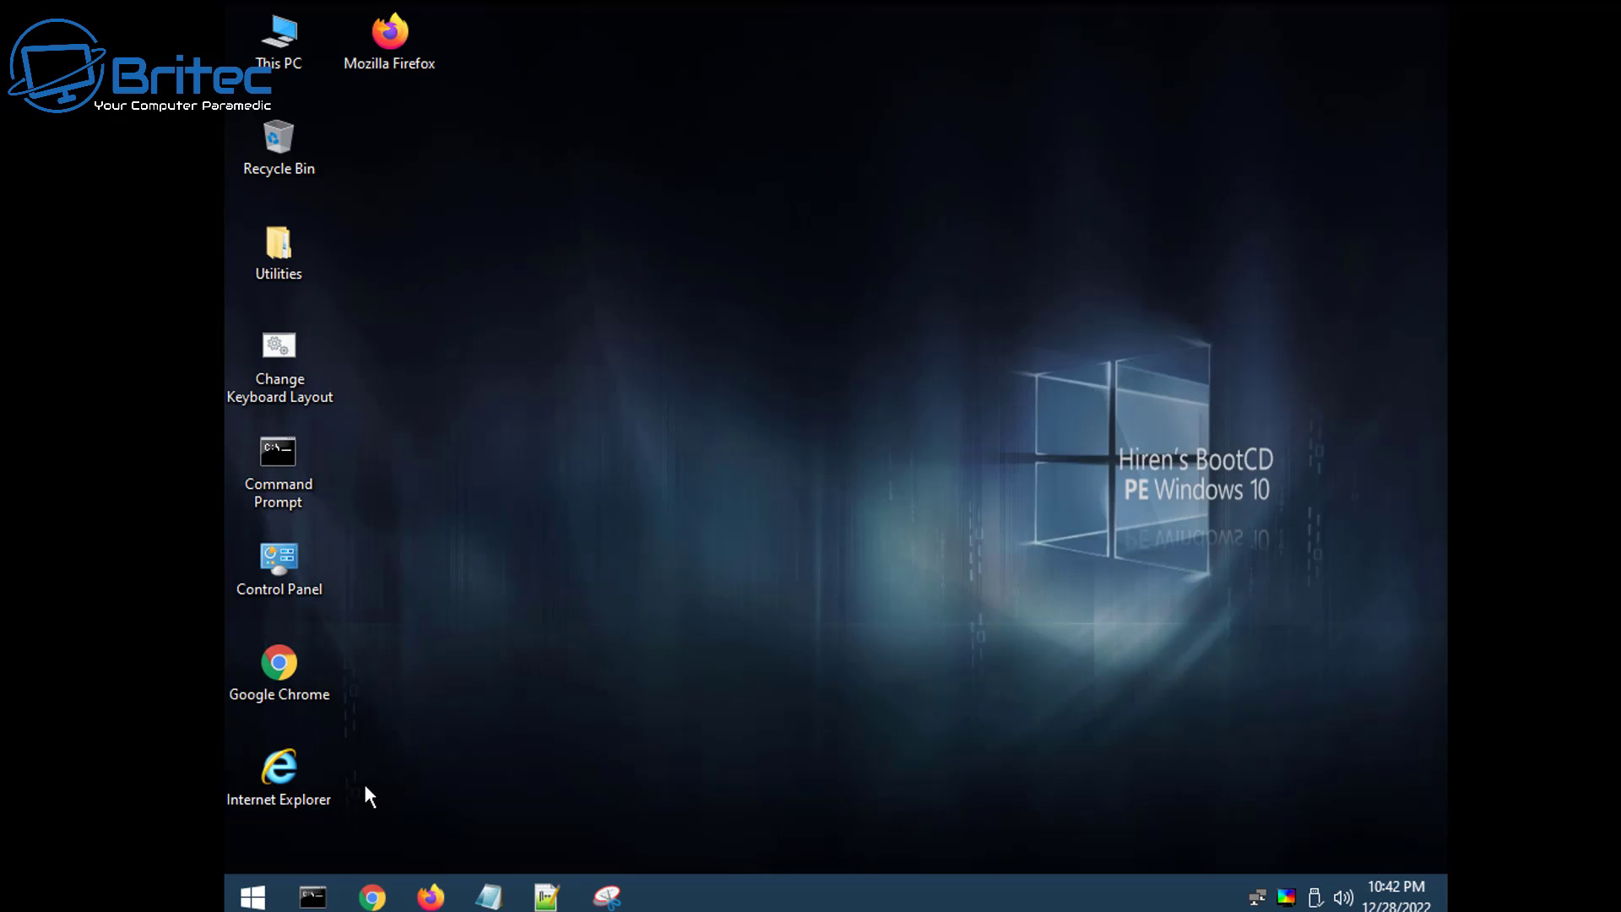
{"action": "left_click", "coordinate": [252, 896]}
{"action": "left_click", "coordinate": [319, 790]}
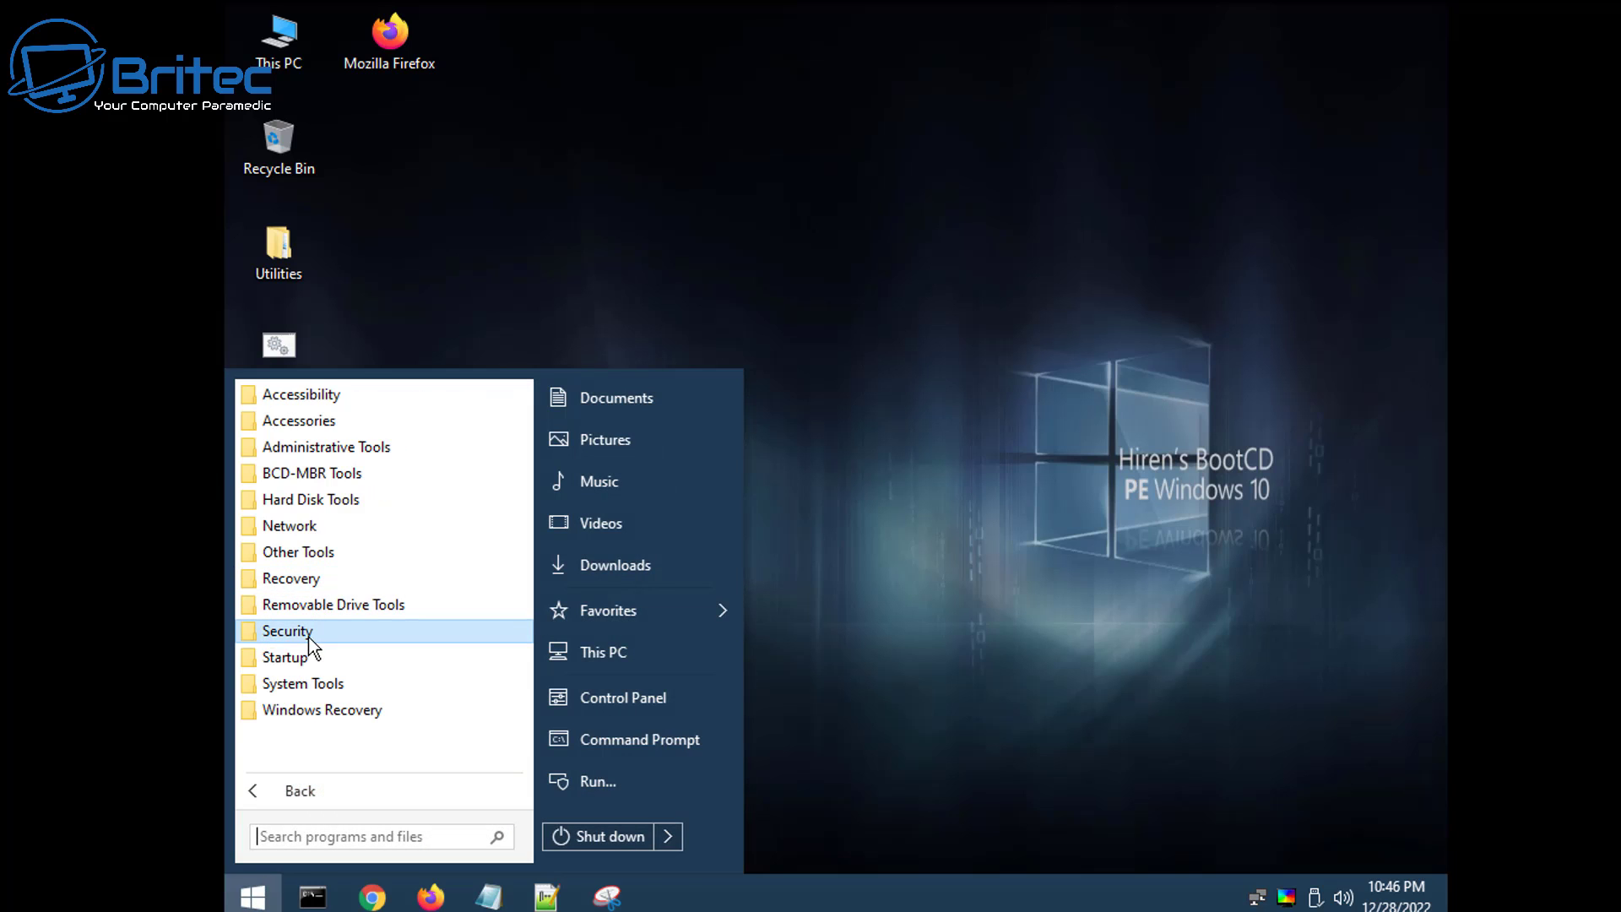
{"action": "left_click", "coordinate": [311, 641]}
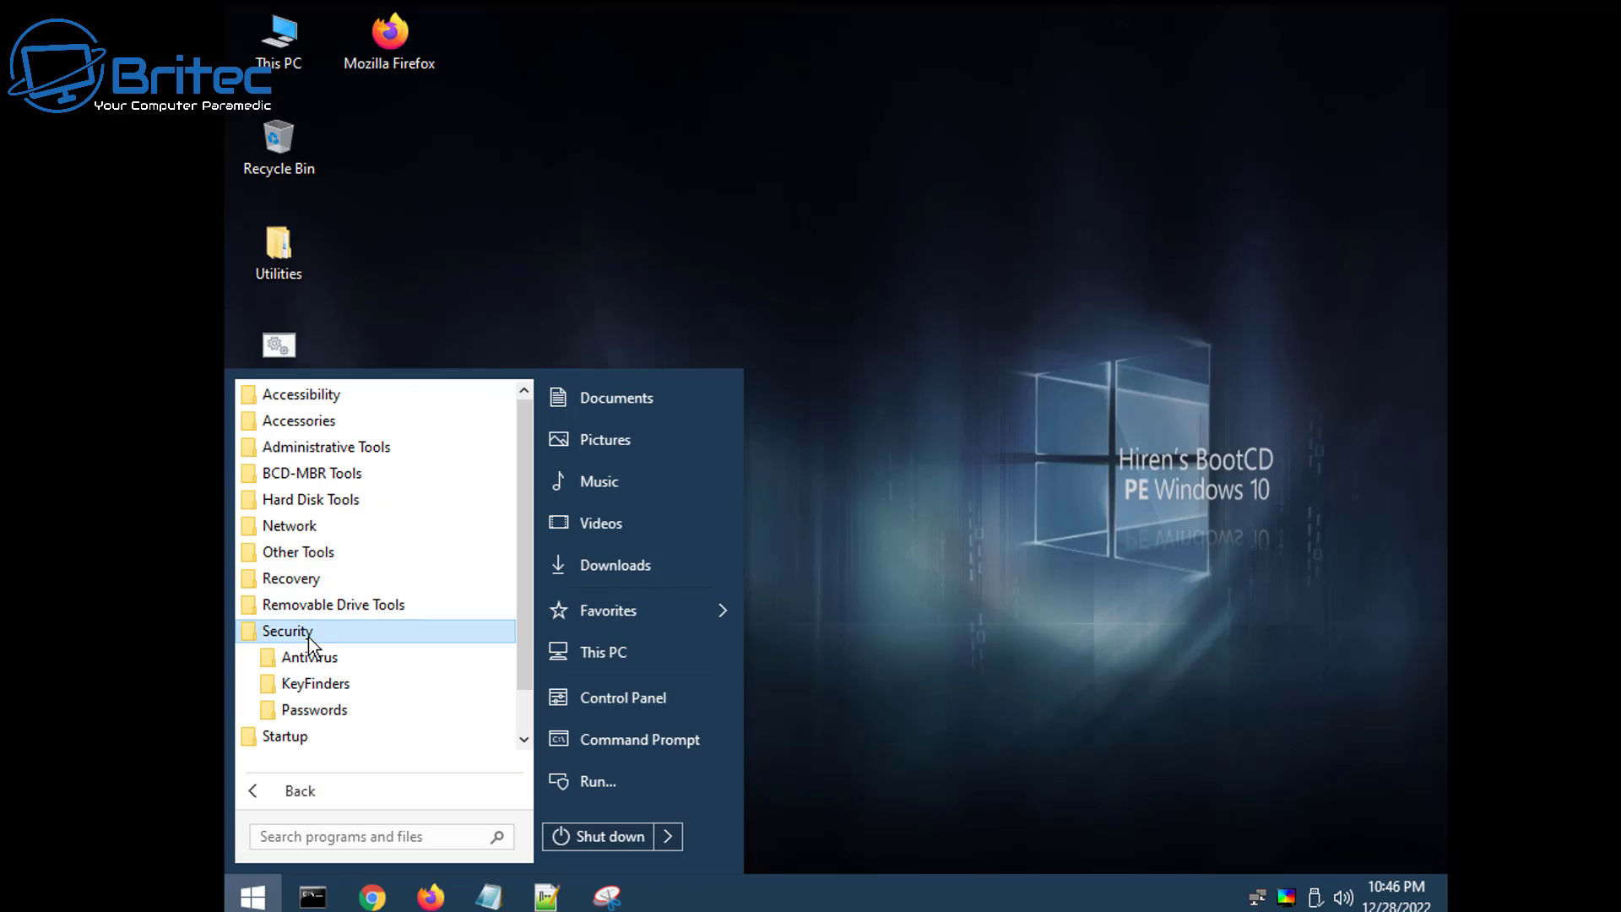
{"action": "left_click", "coordinate": [344, 708]}
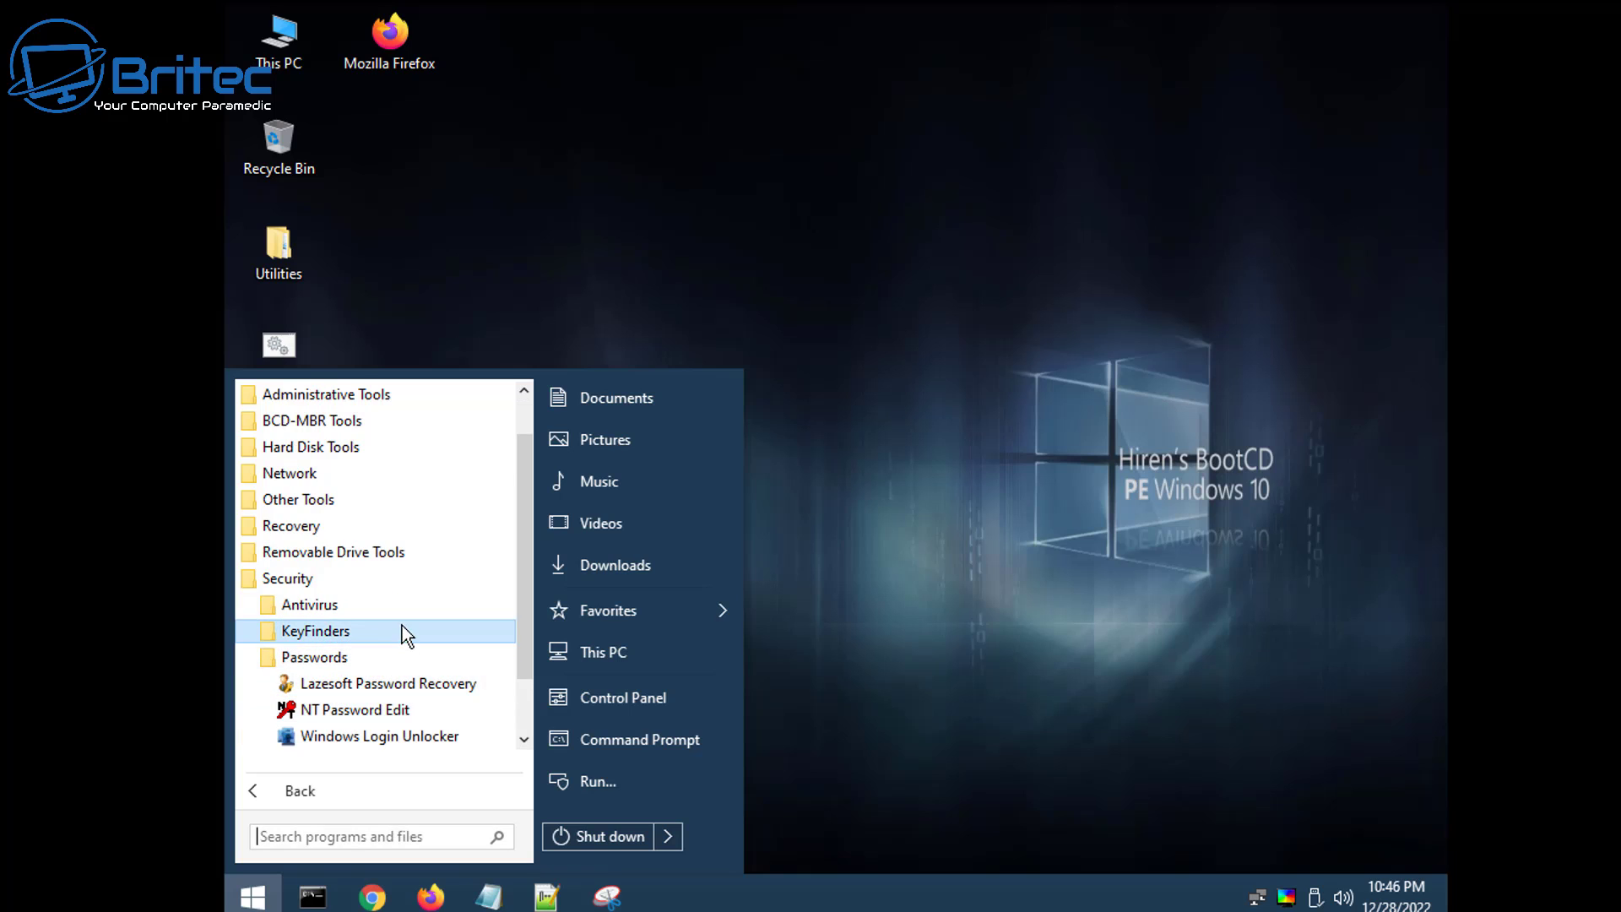
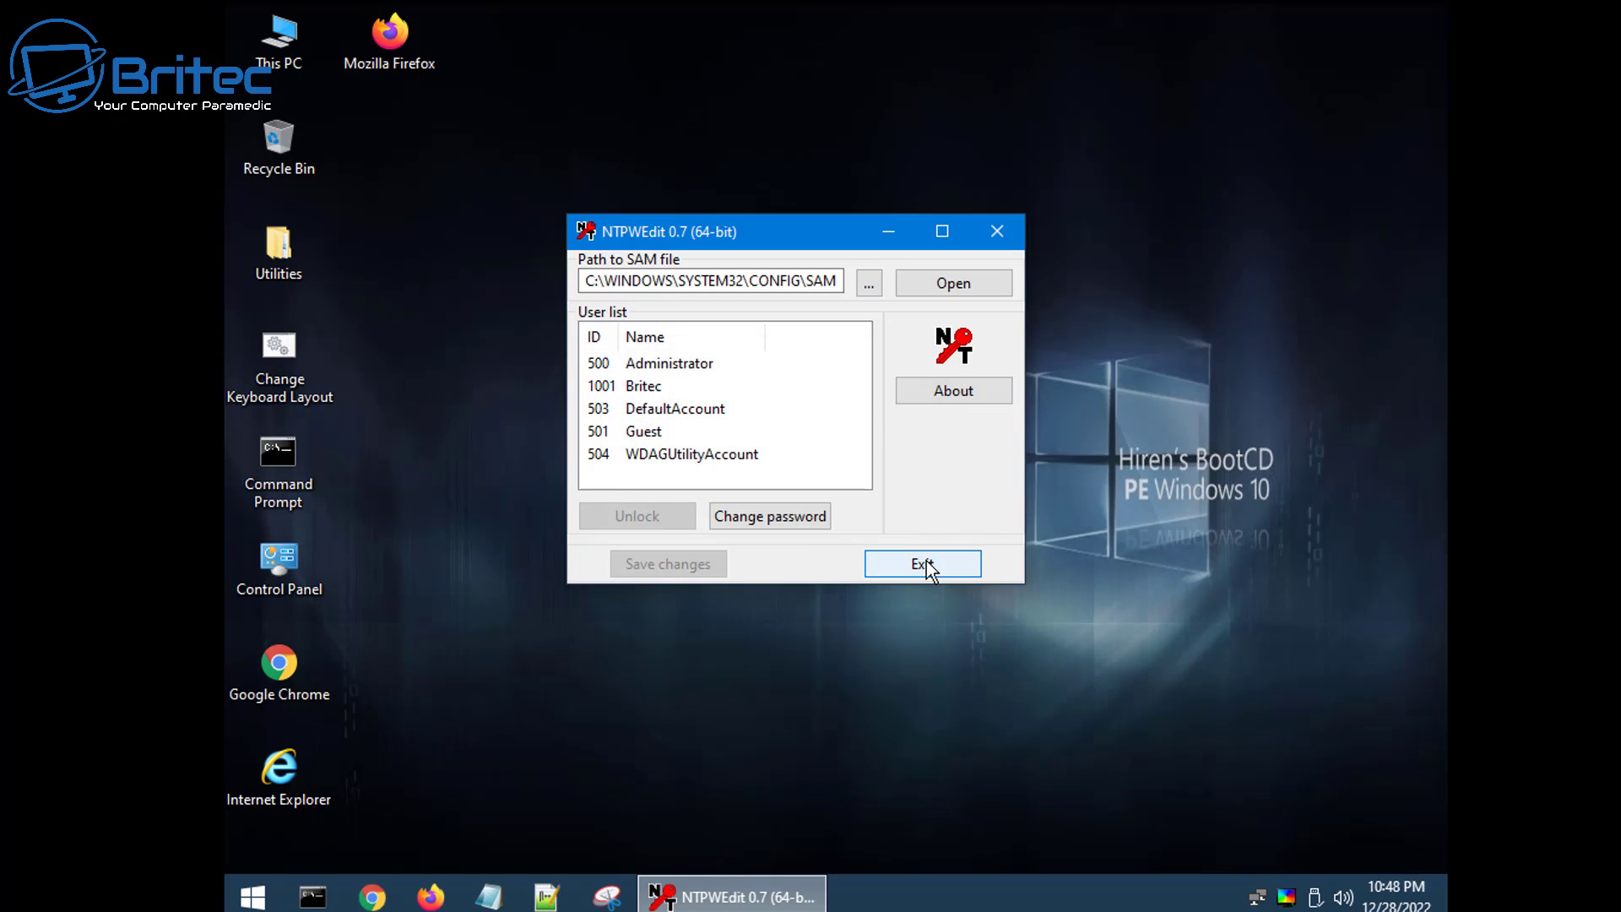
{"action": "left_click", "coordinate": [927, 570]}
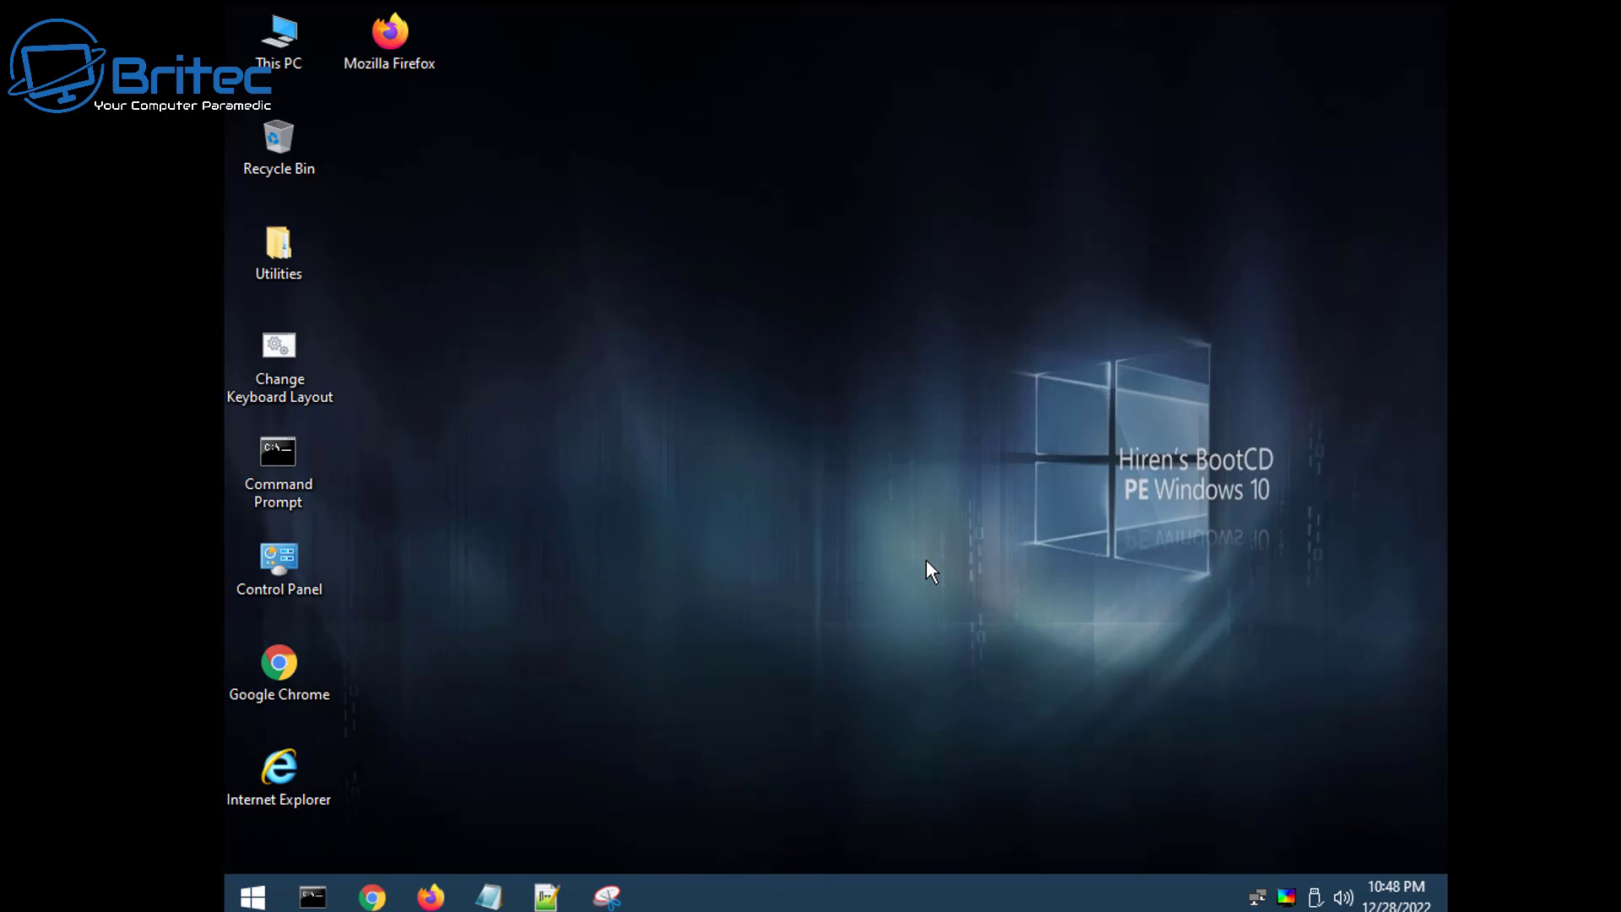
{"action": "left_click", "coordinate": [251, 897]}
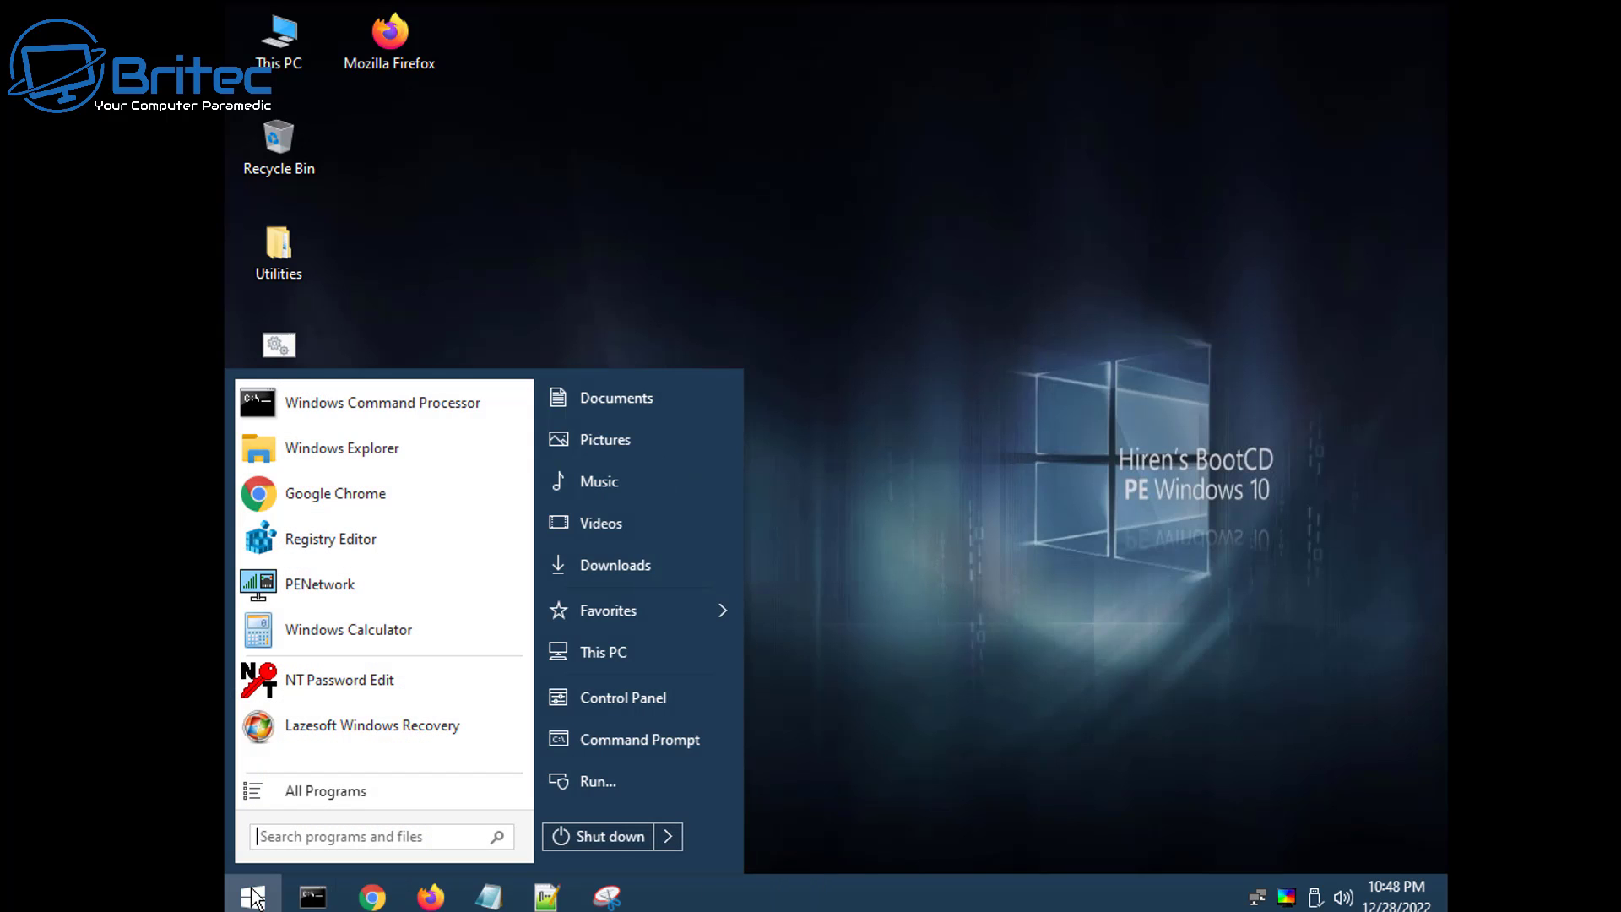
{"action": "left_click", "coordinate": [667, 832]}
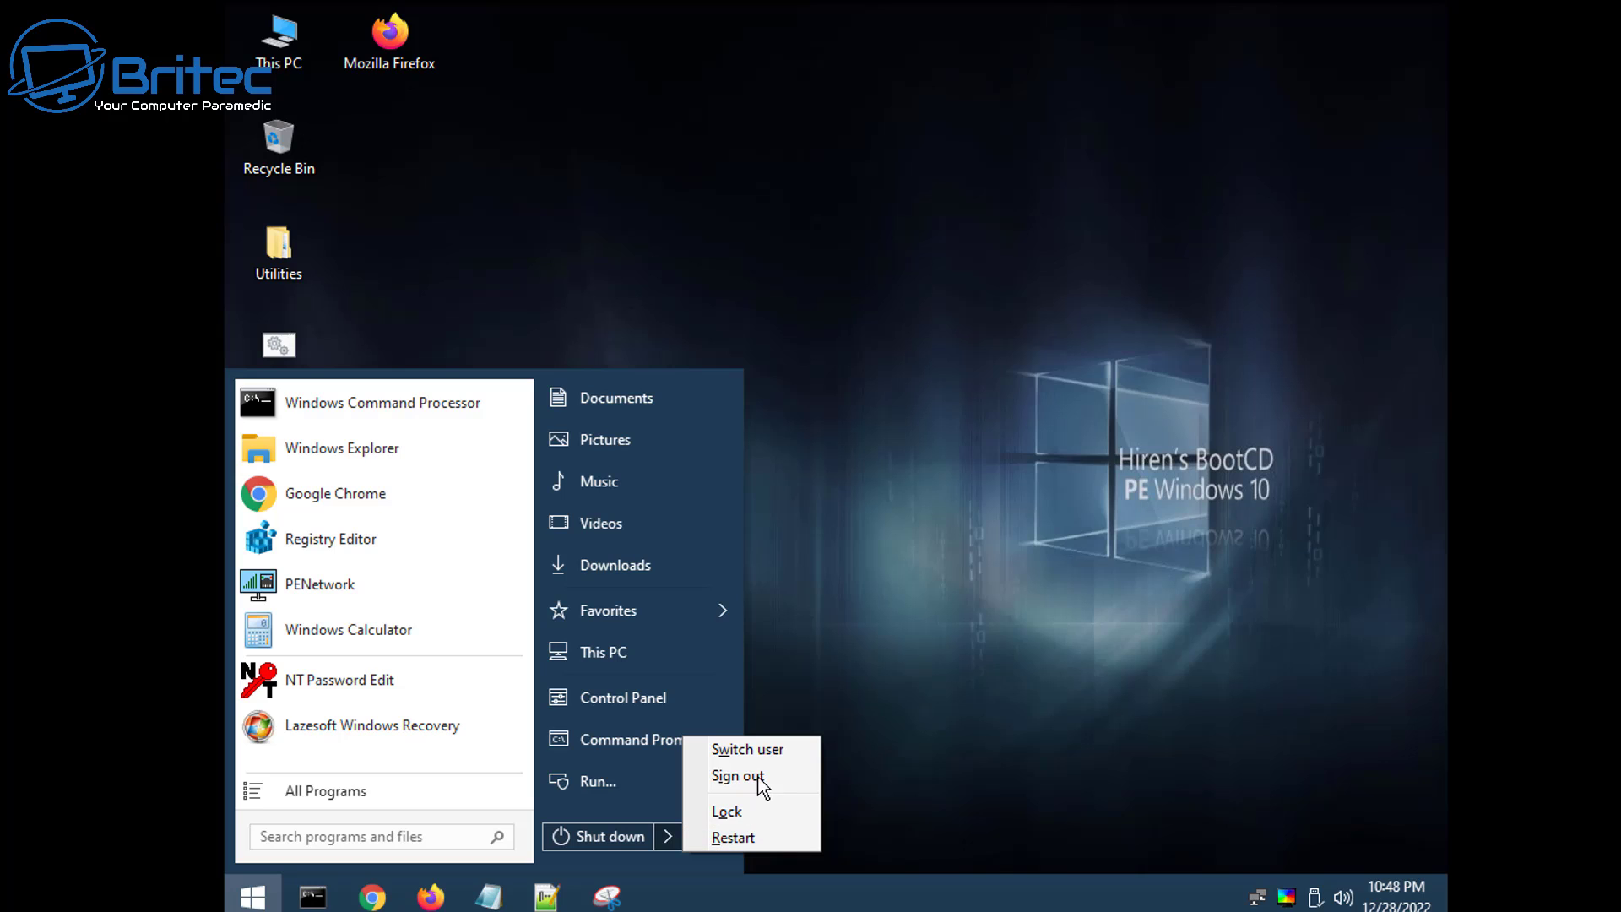
{"action": "left_click", "coordinate": [596, 838]}
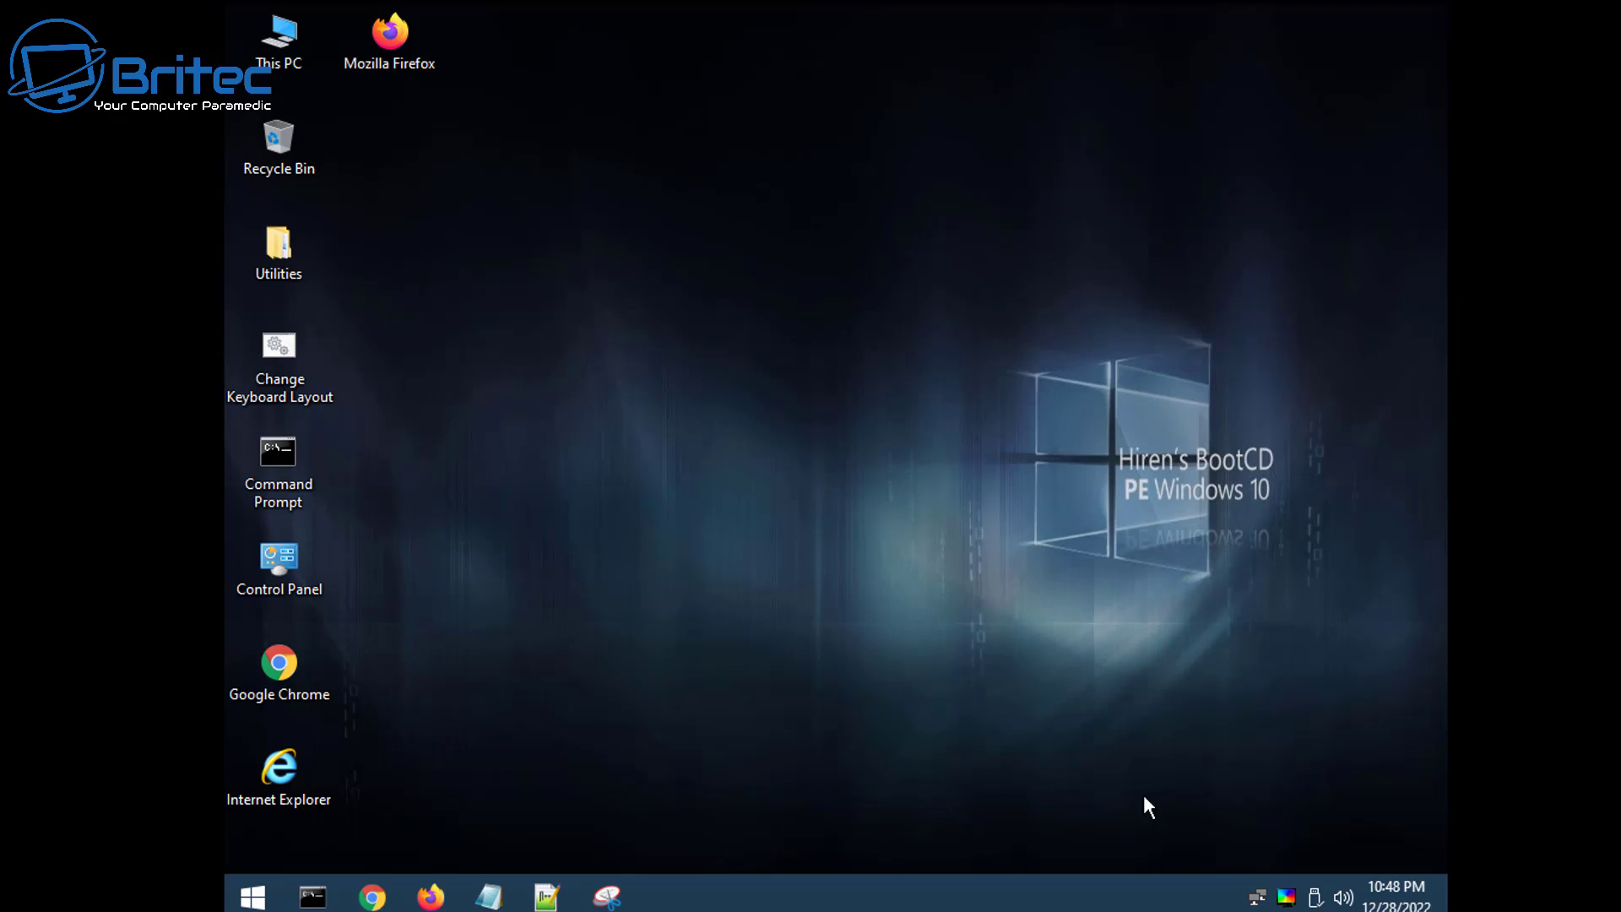
{"action": "left_click", "coordinate": [252, 899]}
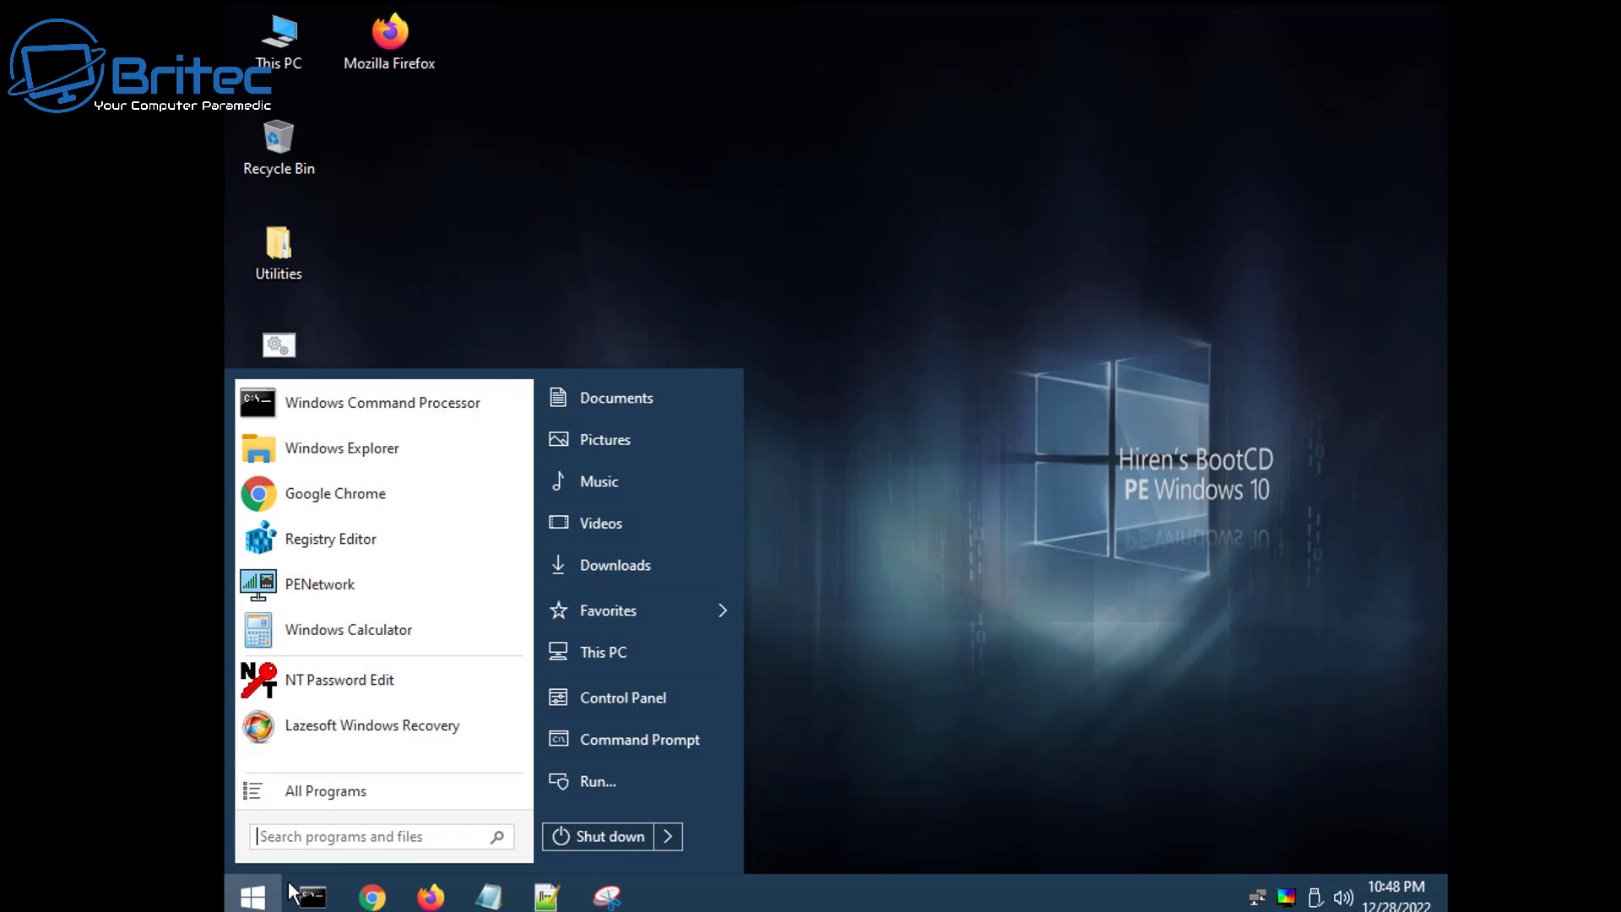
{"action": "left_click", "coordinate": [594, 835]}
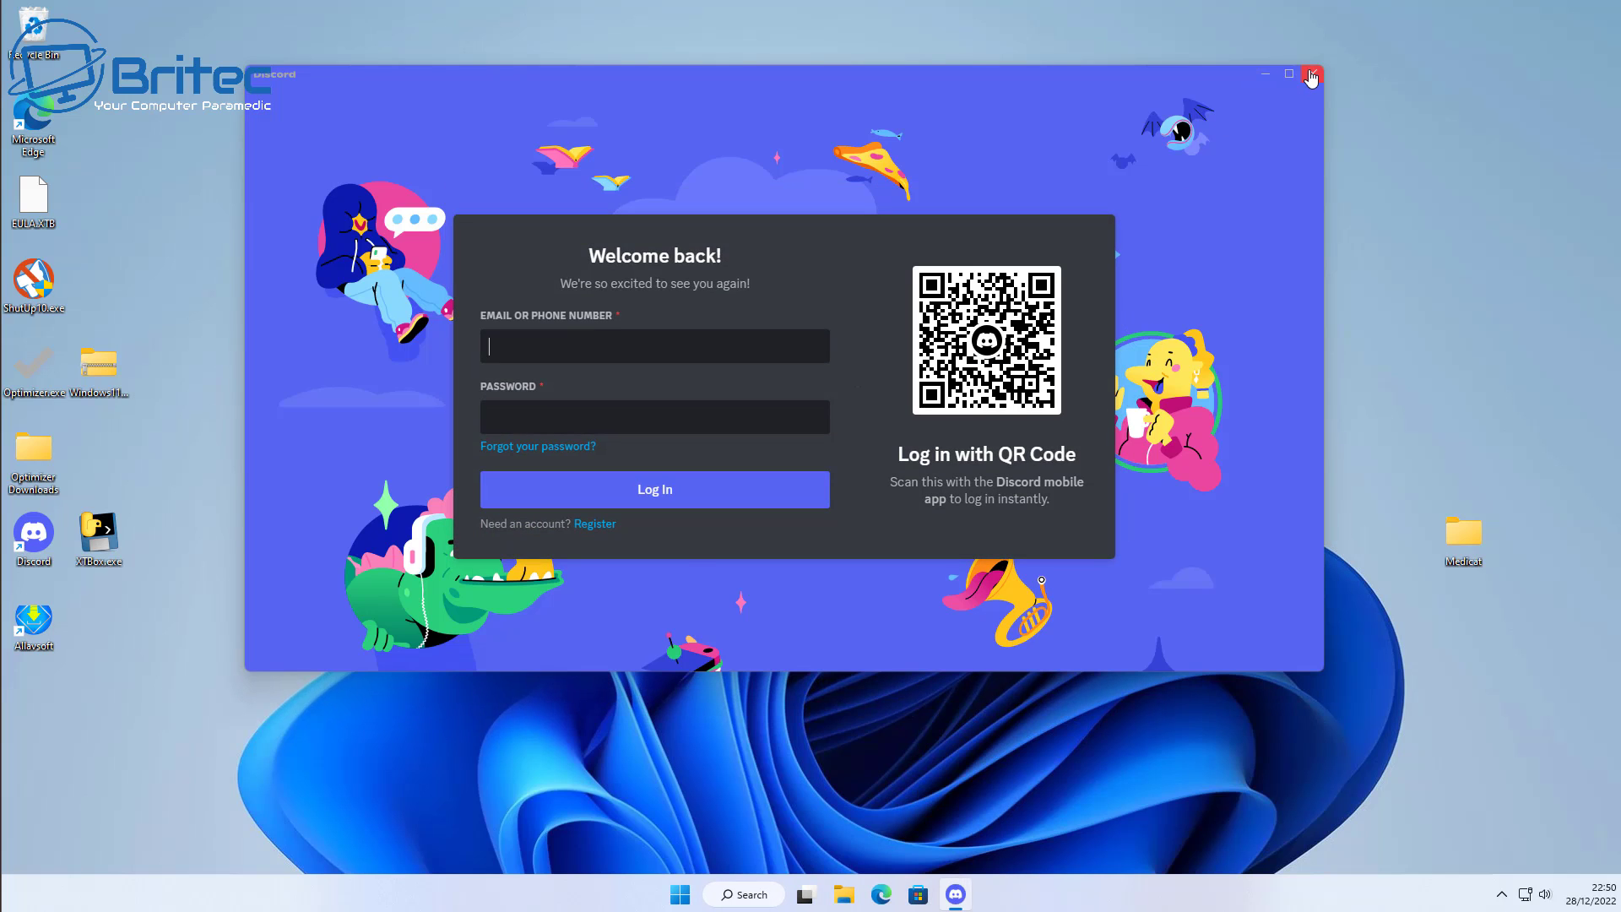
- Dismiss the Discord login window that appeared at startup to reveal the empty desktop
{"action": "left_click", "coordinate": [1310, 73]}
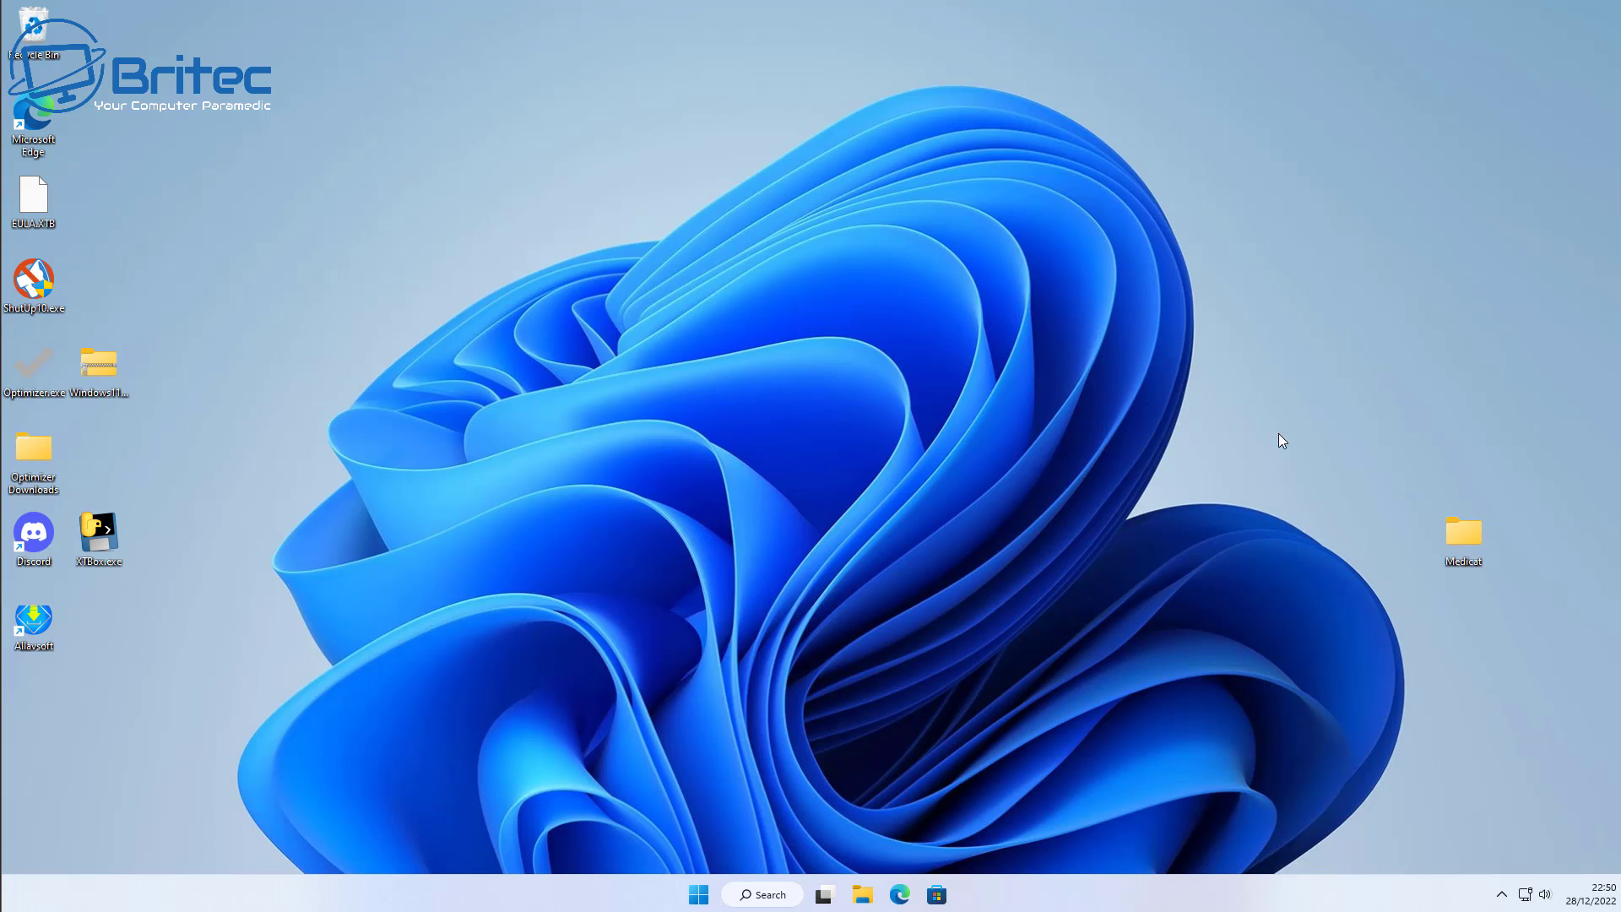